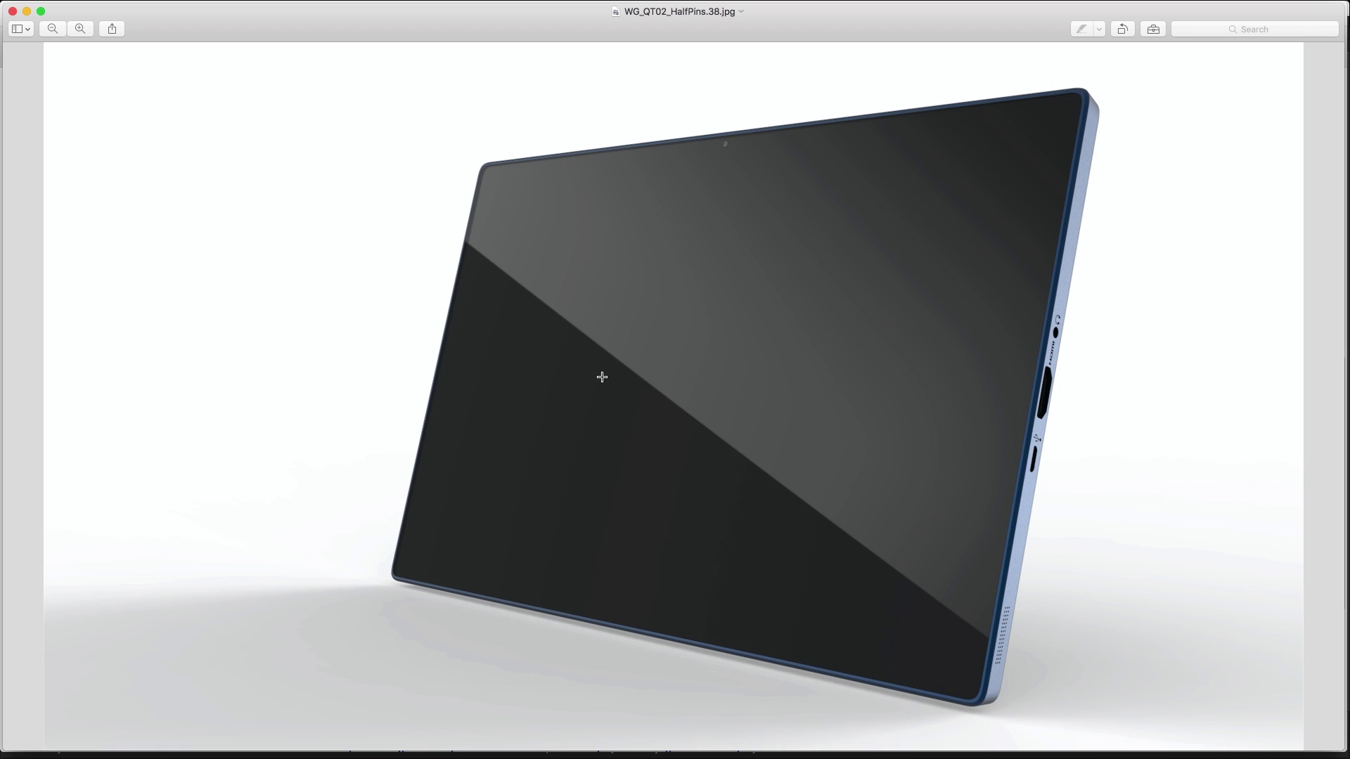
Step: Switch from Preview to Chrome showing the KeyShot scenes download page
{"action": "key", "text": "super+Tab"}
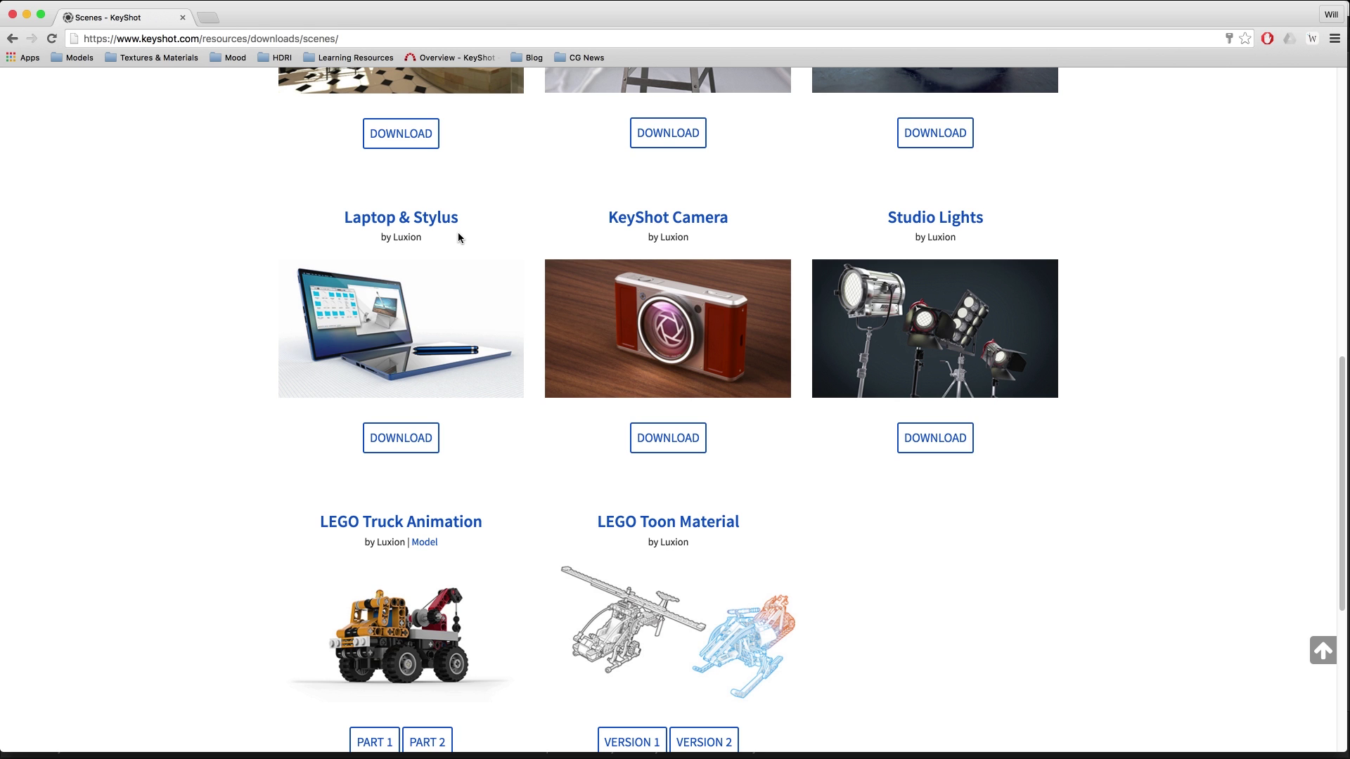
Step: Bring KeyShot with the WG_QT02_HalfPins_Quick_Tip.bip tablet scene back to the front
{"action": "key", "text": "super+Tab"}
{"action": "key", "text": "super+Tab"}
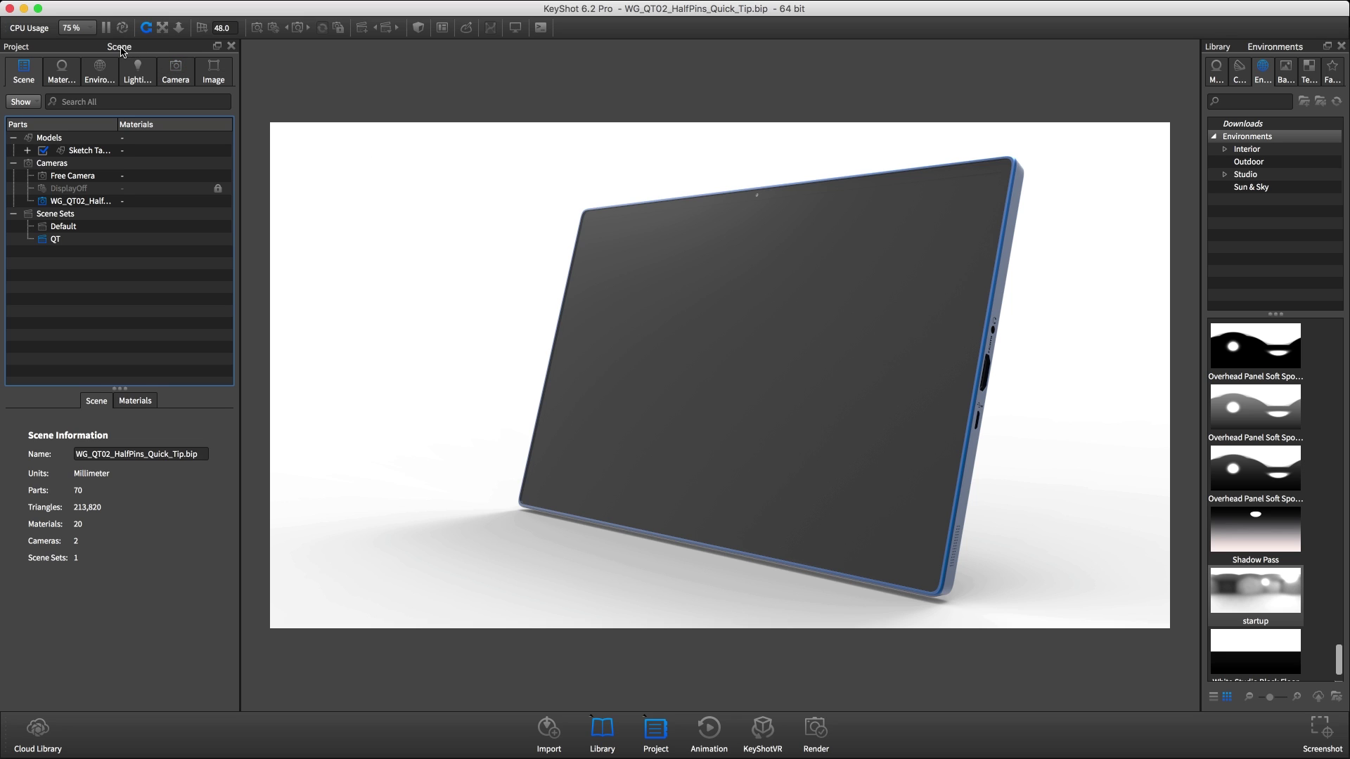
Step: Open the scene's startup.hdr environment in the HDRI Editor from the Environment settings
{"action": "left_click", "coordinate": [107, 72]}
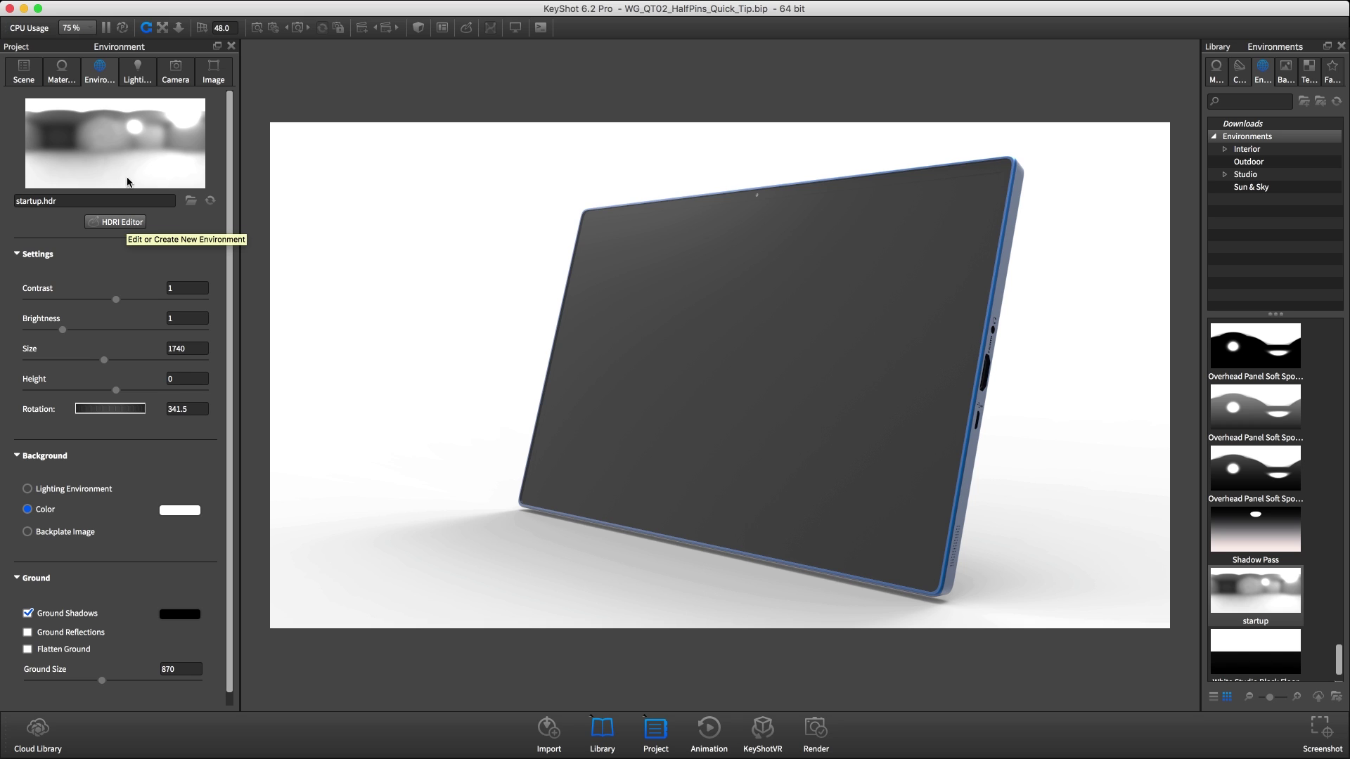
{"action": "left_click", "coordinate": [126, 137]}
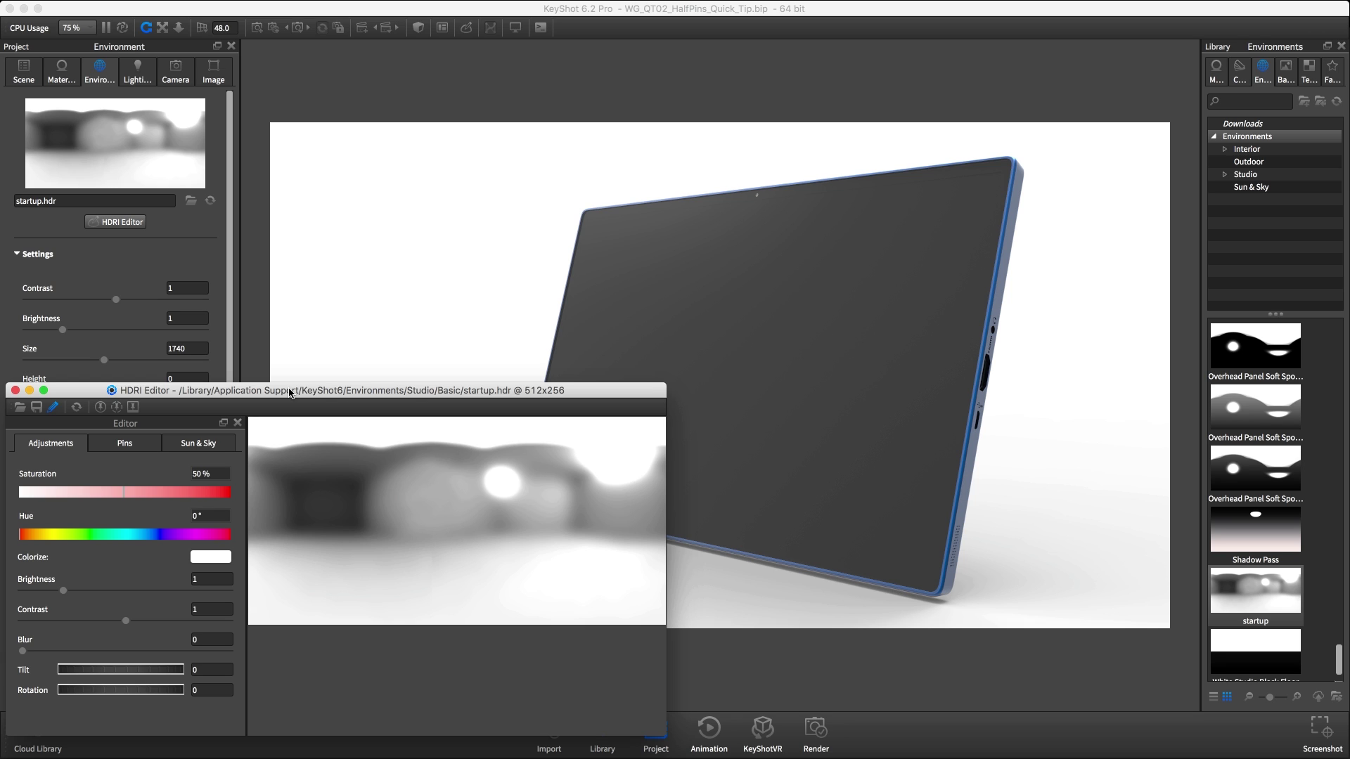
Step: Create a new blank HDRI with a ~14% dark-gray background colour at 8000x4000 resolution
{"action": "left_click", "coordinate": [116, 1]}
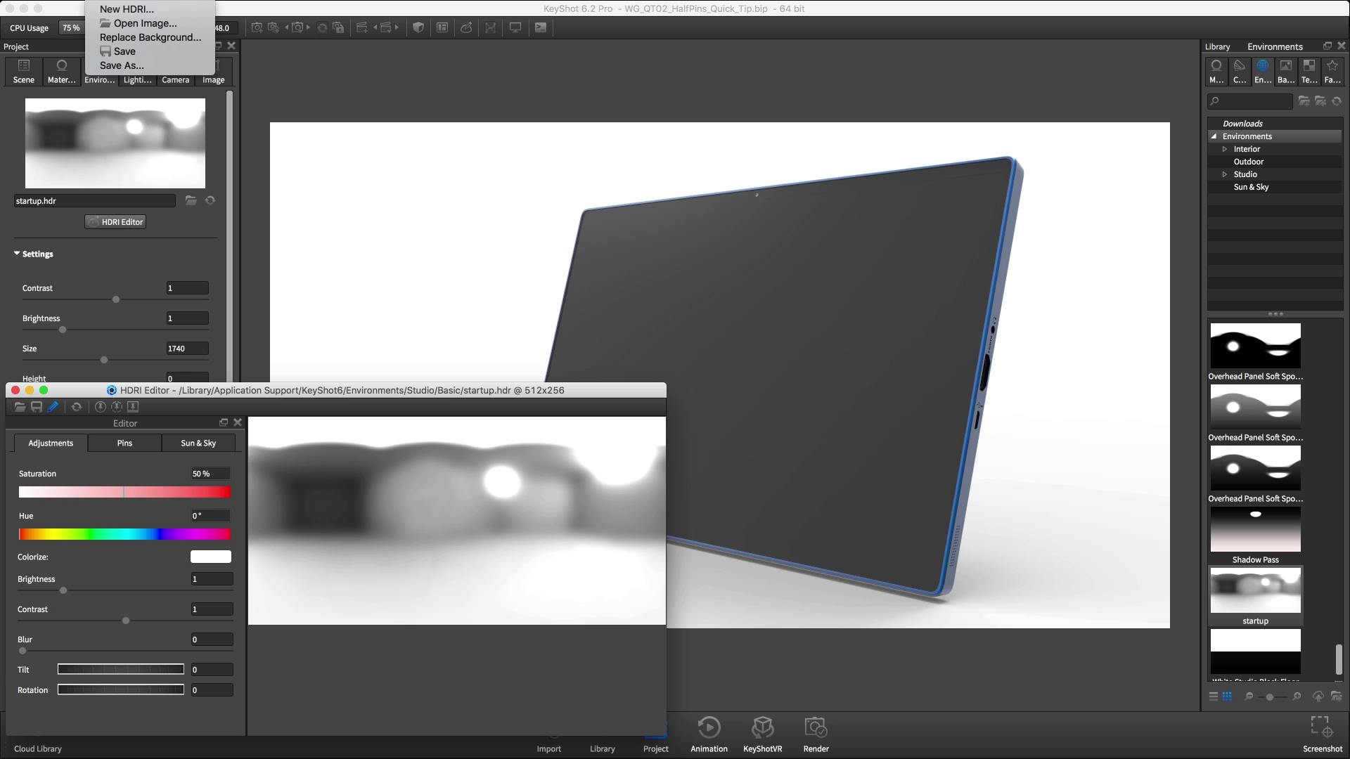
{"action": "left_click", "coordinate": [113, 9]}
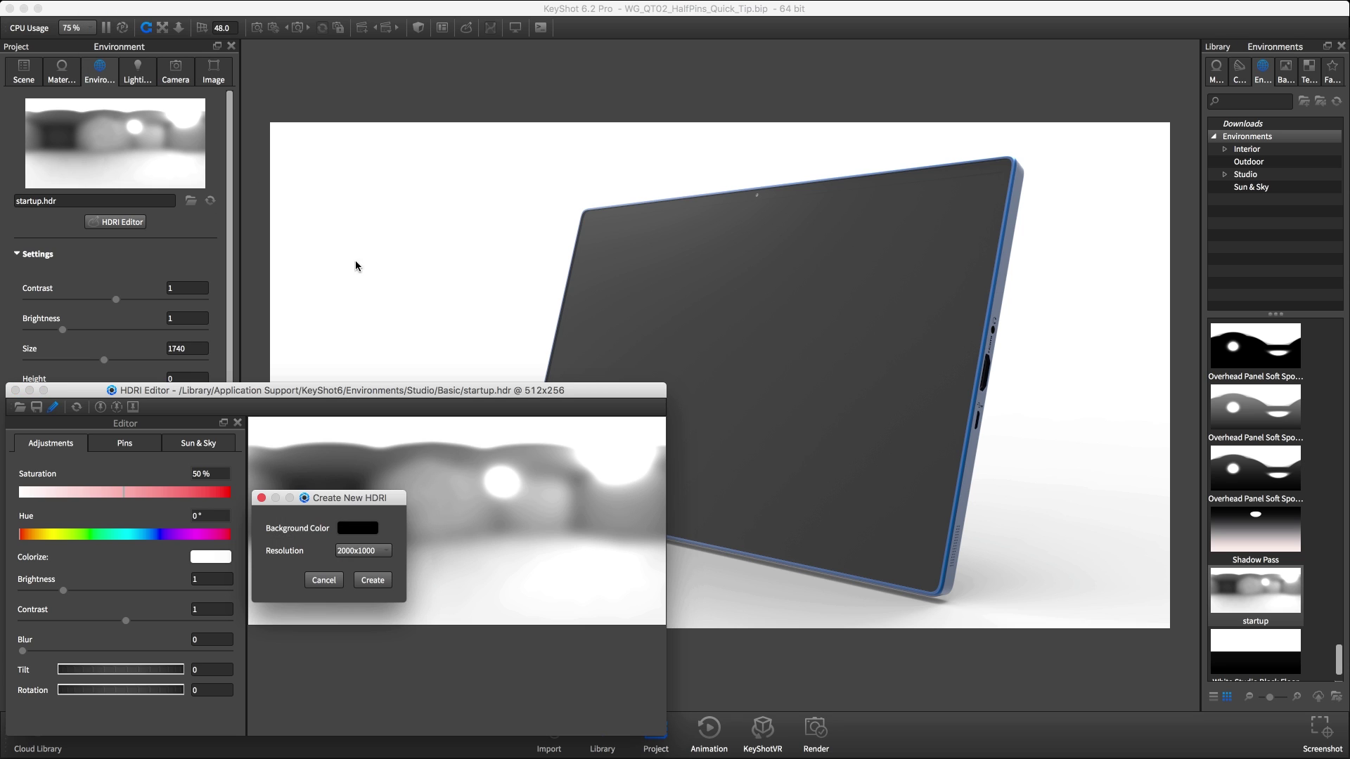
{"action": "left_click", "coordinate": [346, 533]}
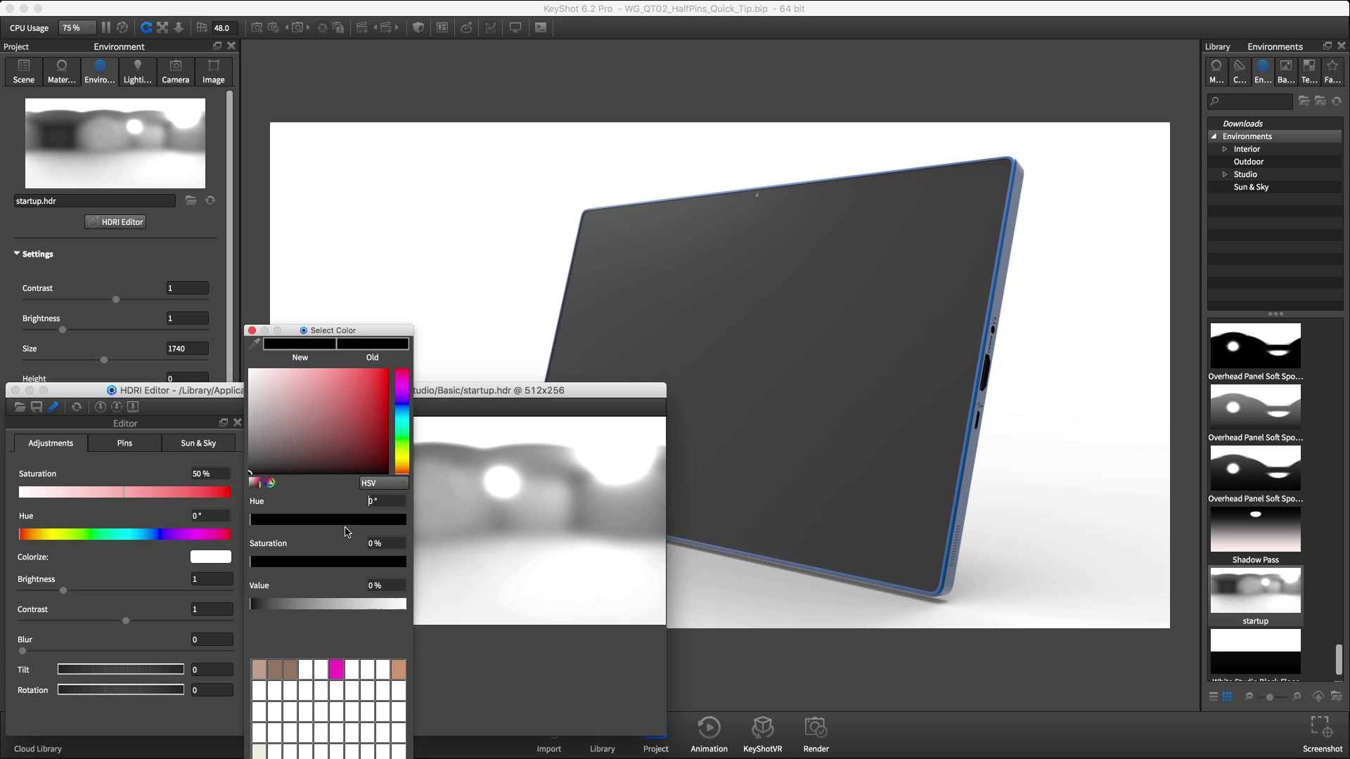
{"action": "left_click", "coordinate": [255, 605]}
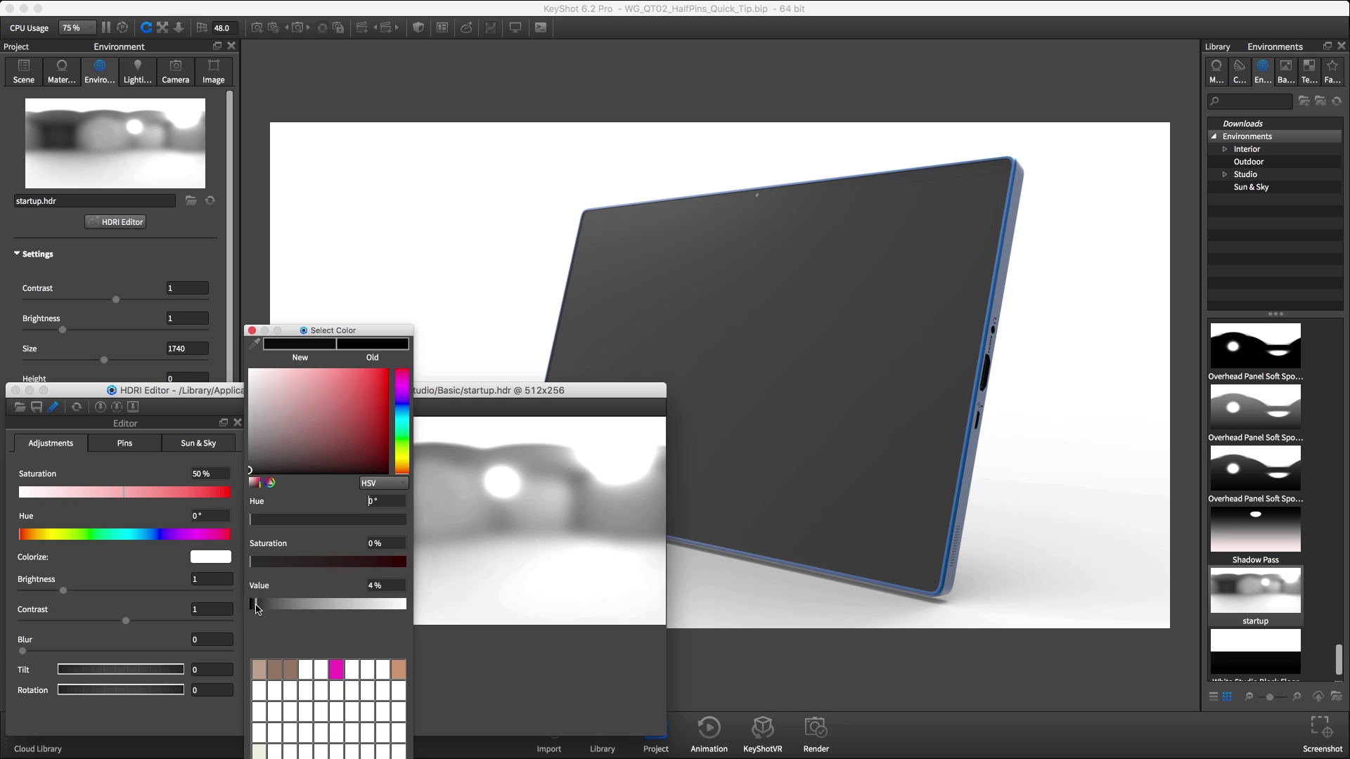
{"action": "left_click_drag", "start_coordinate": [255, 606], "coordinate": [272, 610]}
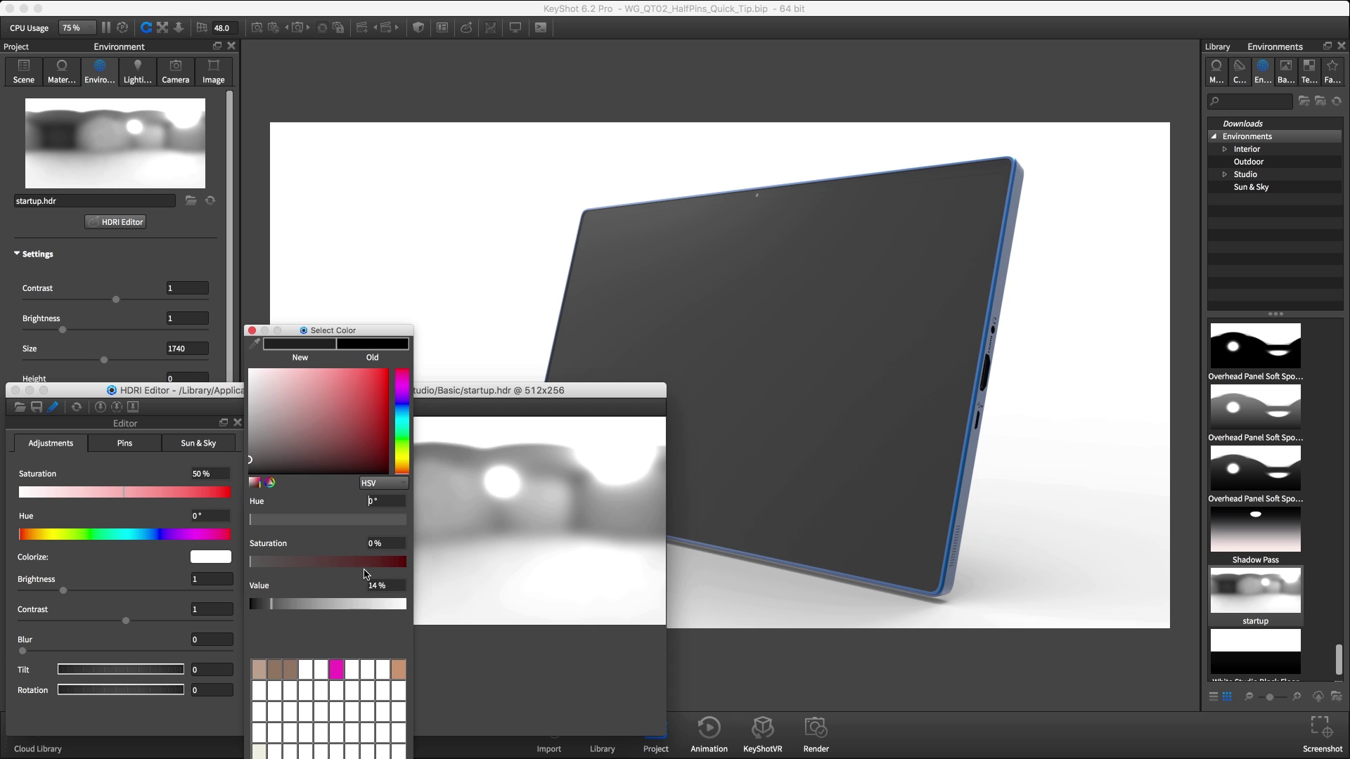
{"action": "key", "text": "Return"}
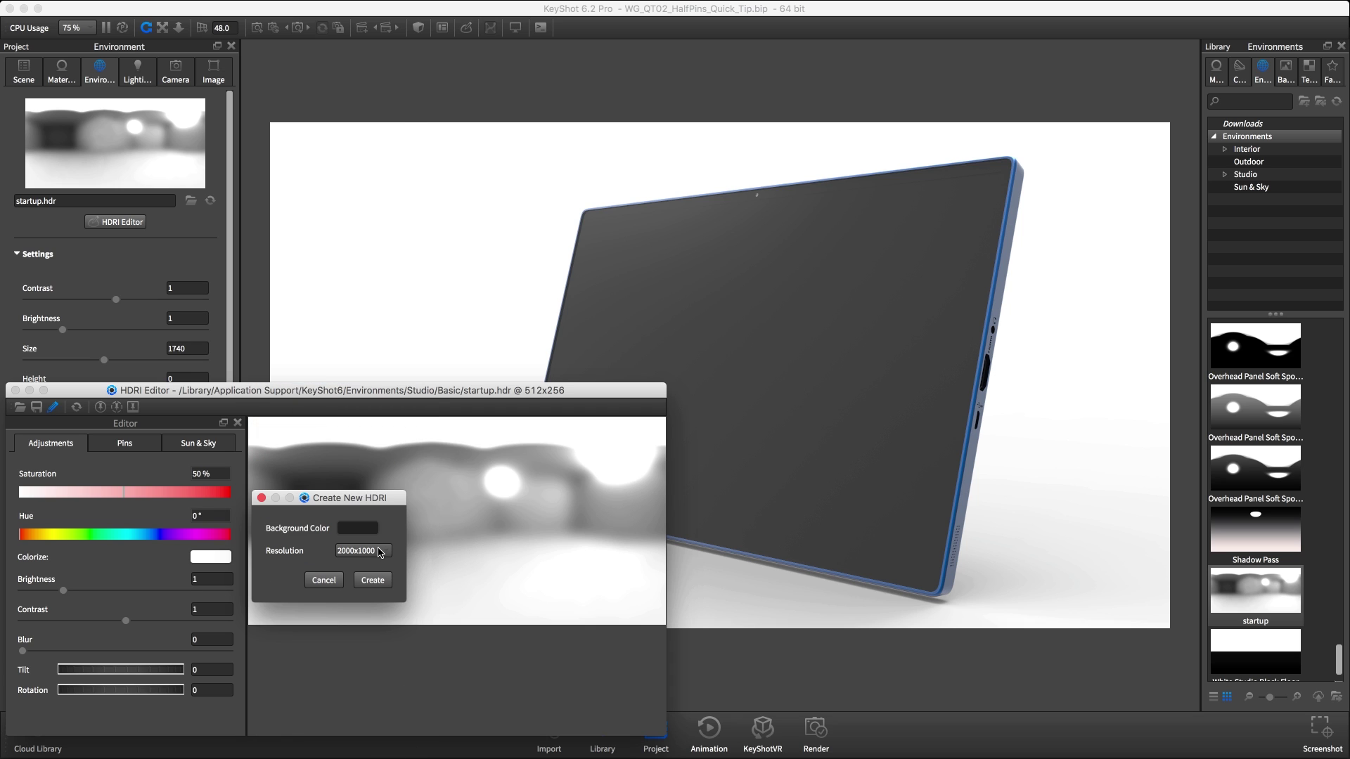
{"action": "left_click", "coordinate": [381, 551]}
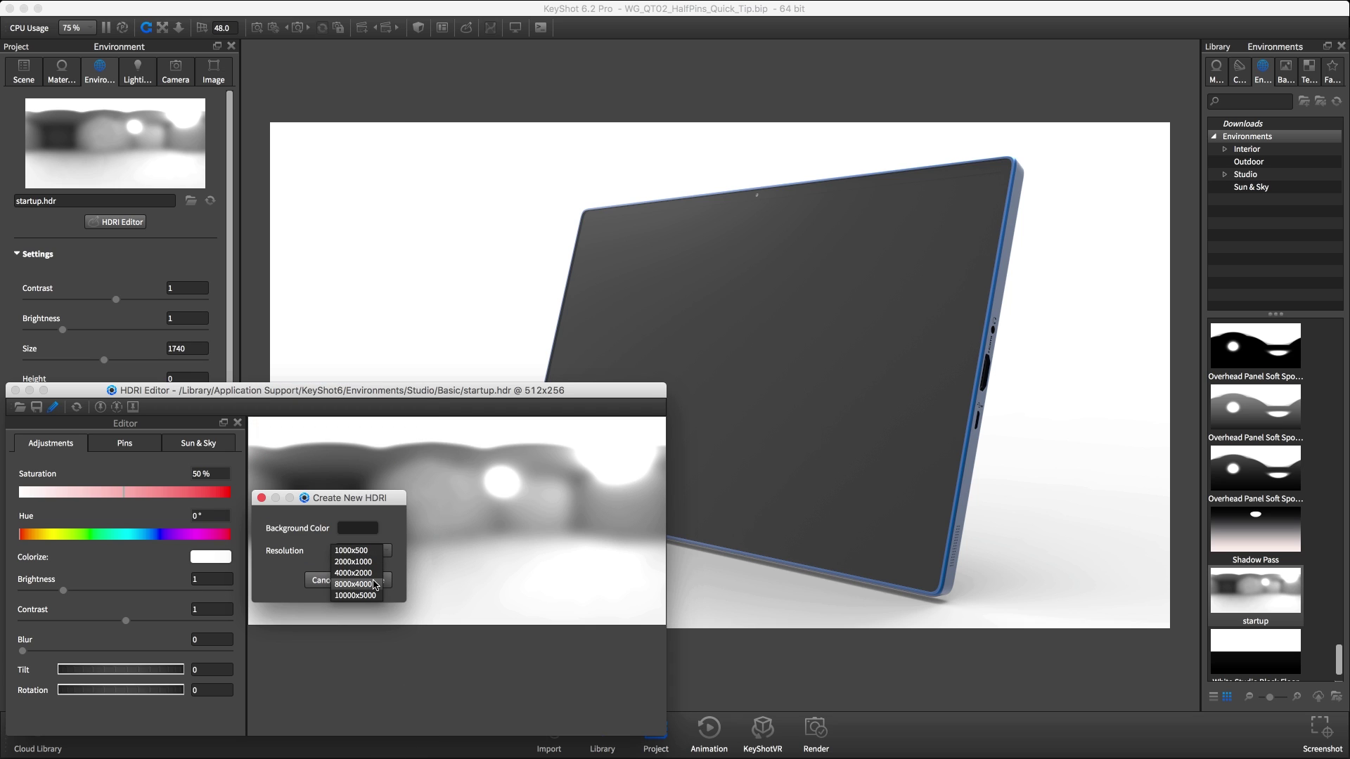
{"action": "left_click", "coordinate": [374, 584]}
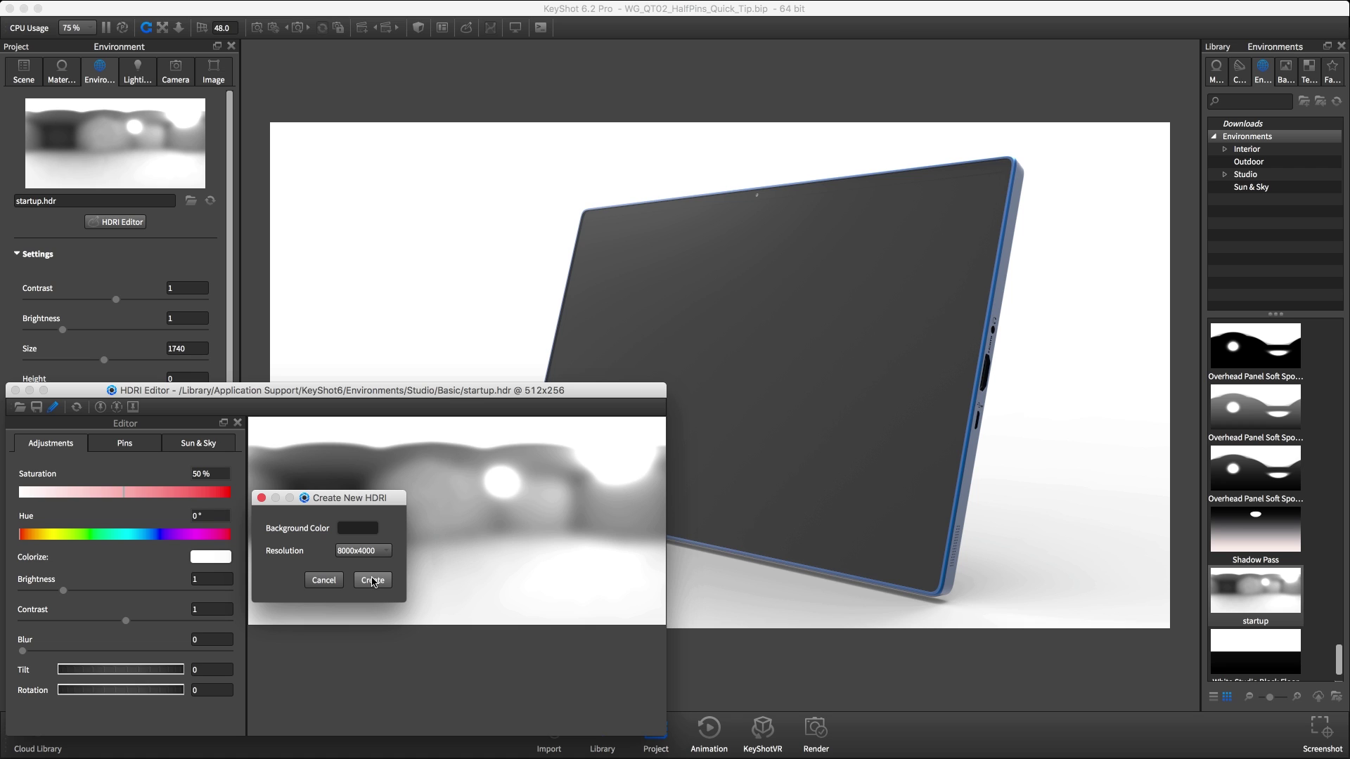
{"action": "left_click", "coordinate": [372, 580]}
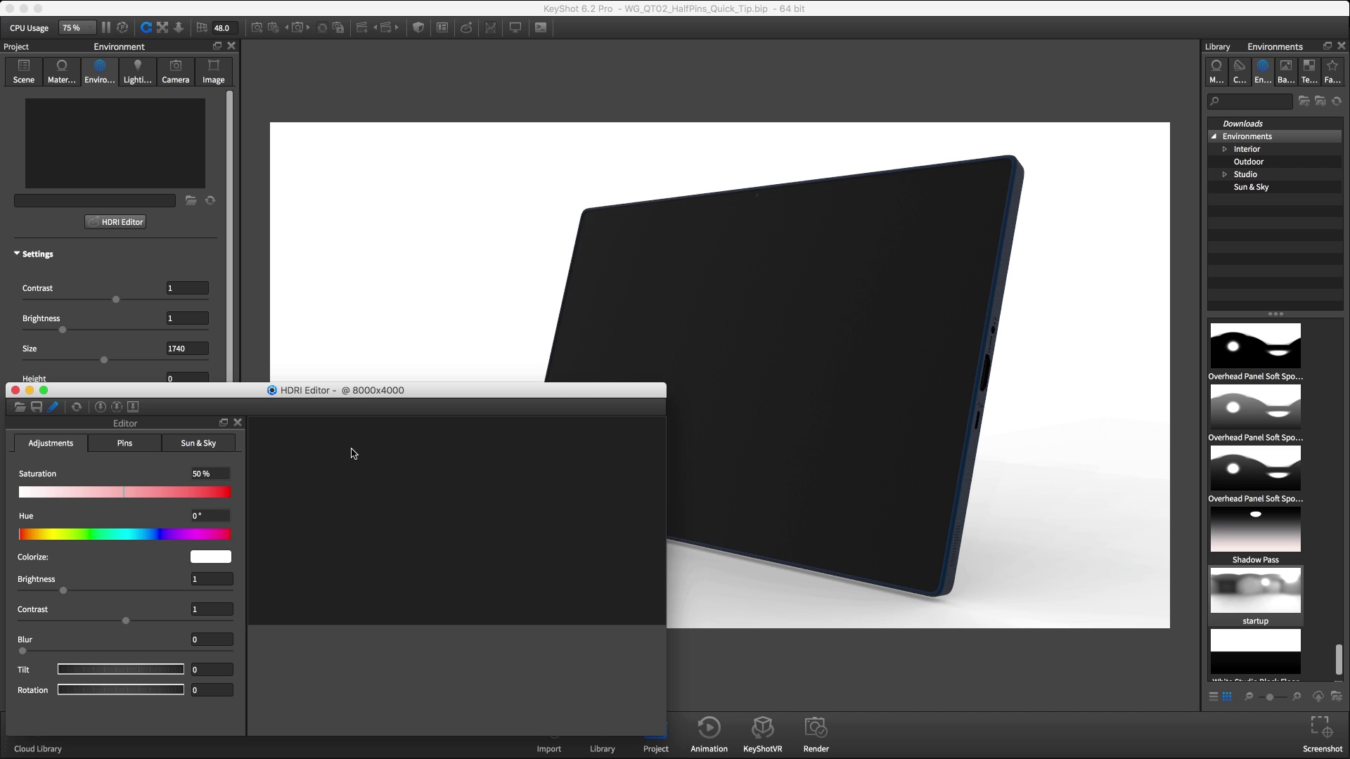
Step: Add a first circular white light pin and move it to the HDRI's edge
{"action": "left_click", "coordinate": [125, 445]}
{"action": "left_click", "coordinate": [221, 473]}
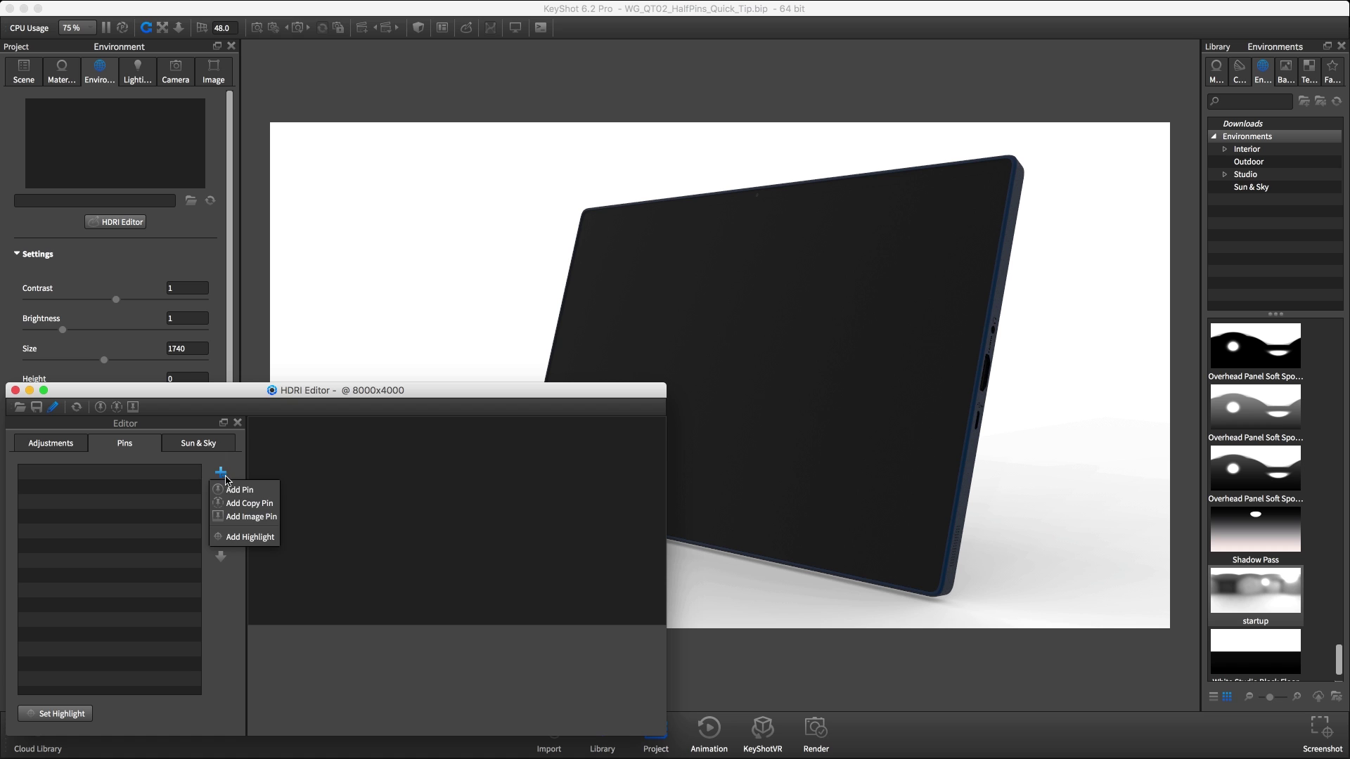
{"action": "left_click", "coordinate": [241, 485]}
{"action": "left_click_drag", "start_coordinate": [456, 522], "coordinate": [660, 508]}
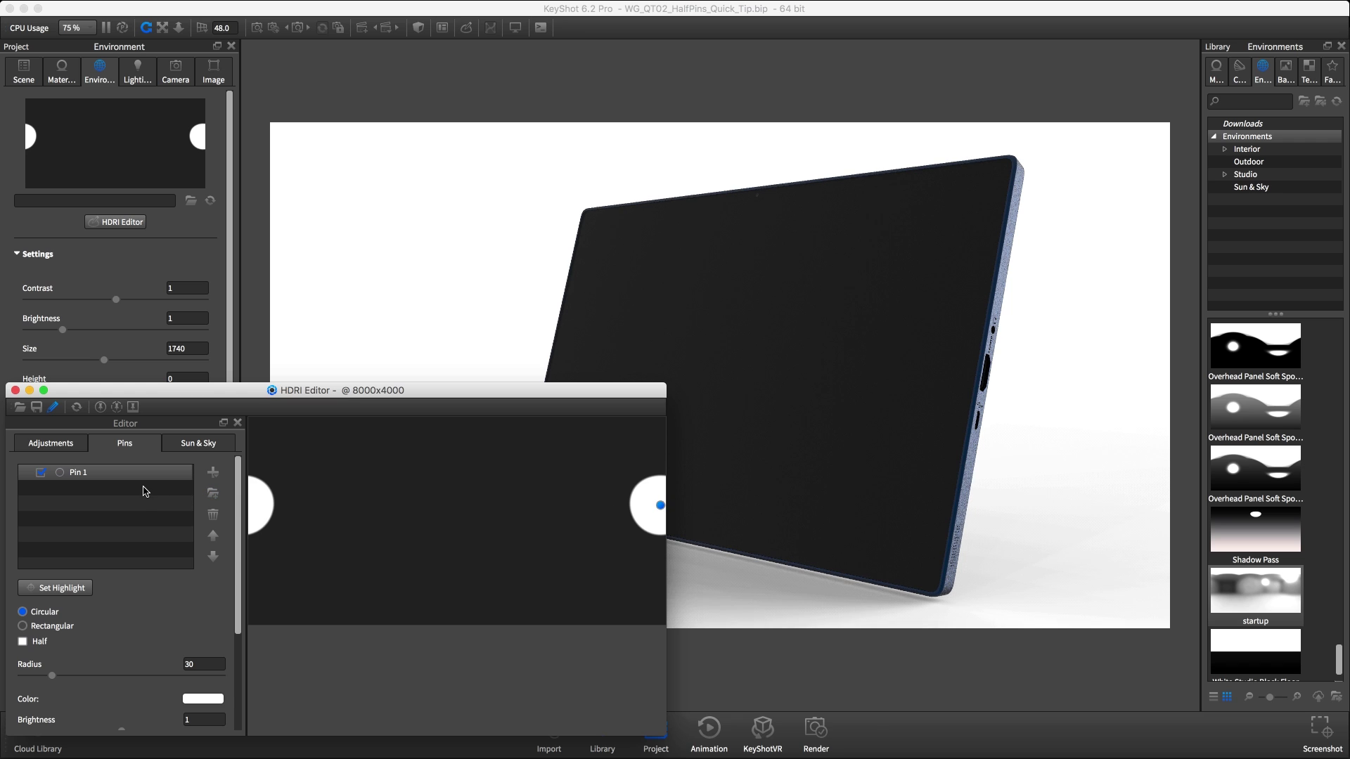
Step: Add a second circular pin and place it slightly above the centre of the map
{"action": "left_click", "coordinate": [216, 479]}
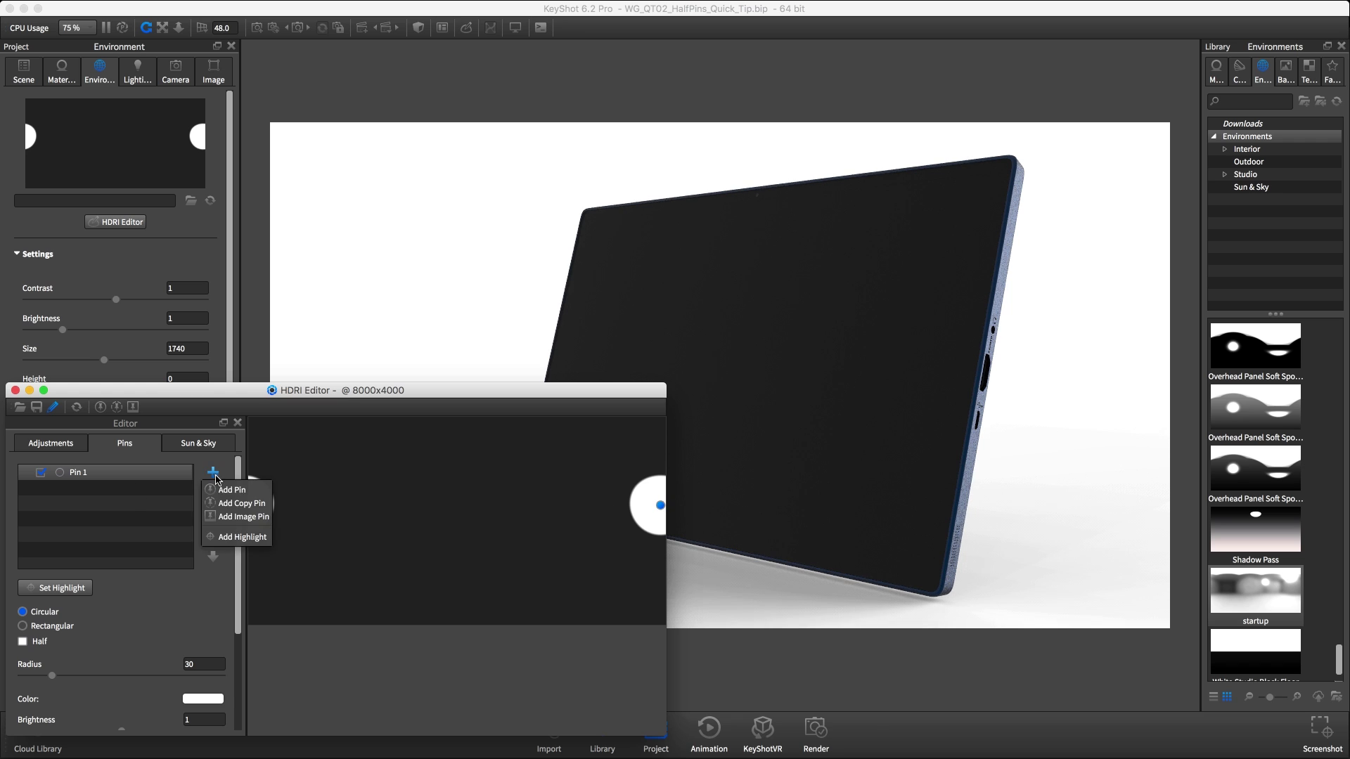
{"action": "left_click", "coordinate": [224, 487]}
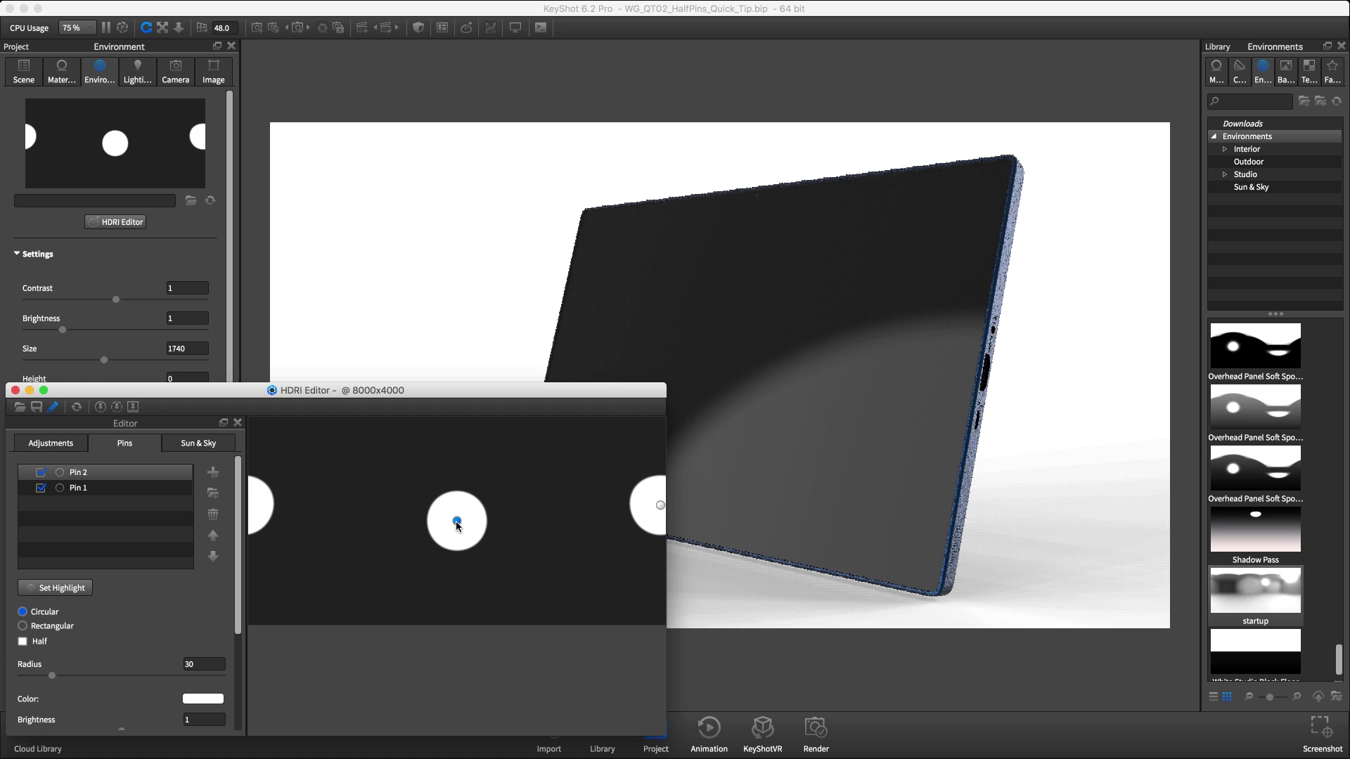
{"action": "mouse_move", "coordinate": [456, 521]}
{"action": "left_mouse_down"}
{"action": "mouse_move", "coordinate": [459, 496]}
{"action": "mouse_move", "coordinate": [481, 496]}
{"action": "left_mouse_up"}
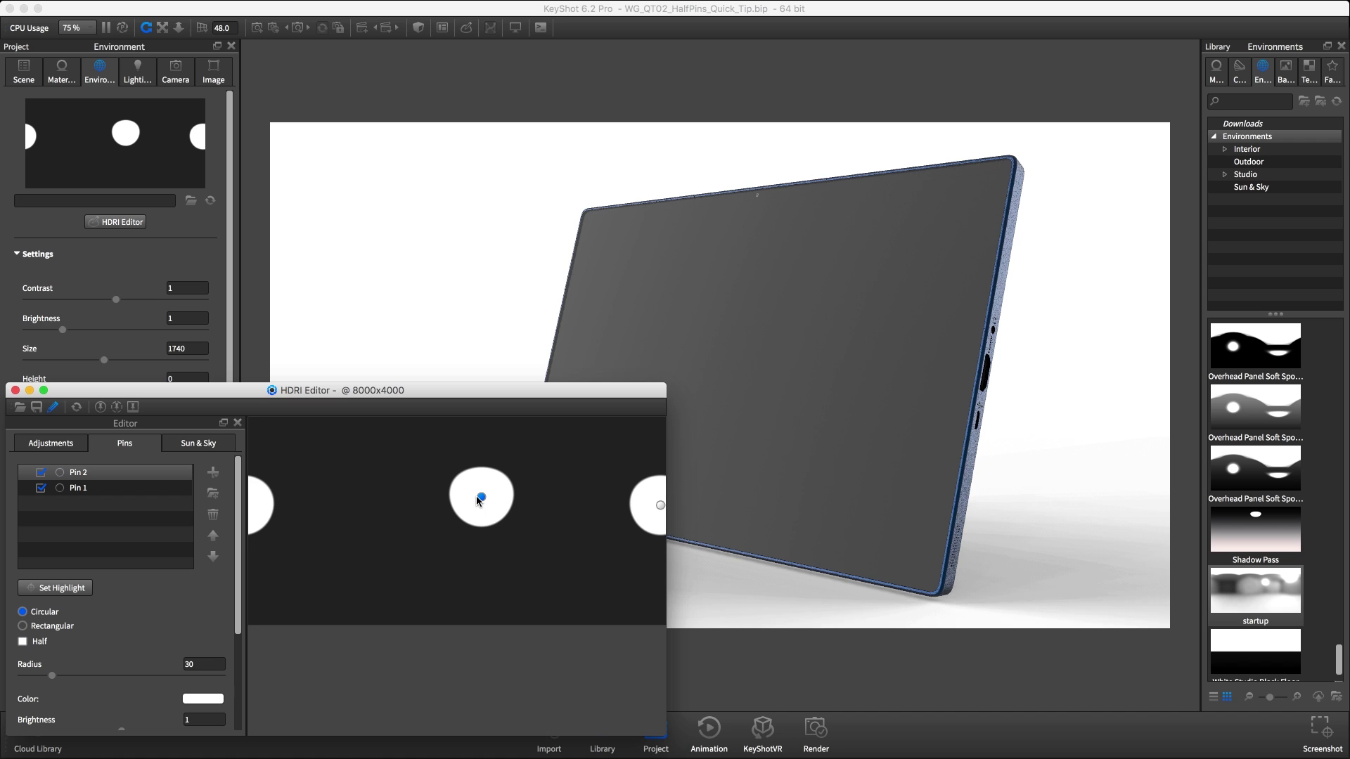
Step: Make the second pin a Half Rectangular light and nudge it slightly lower
{"action": "left_click", "coordinate": [50, 626]}
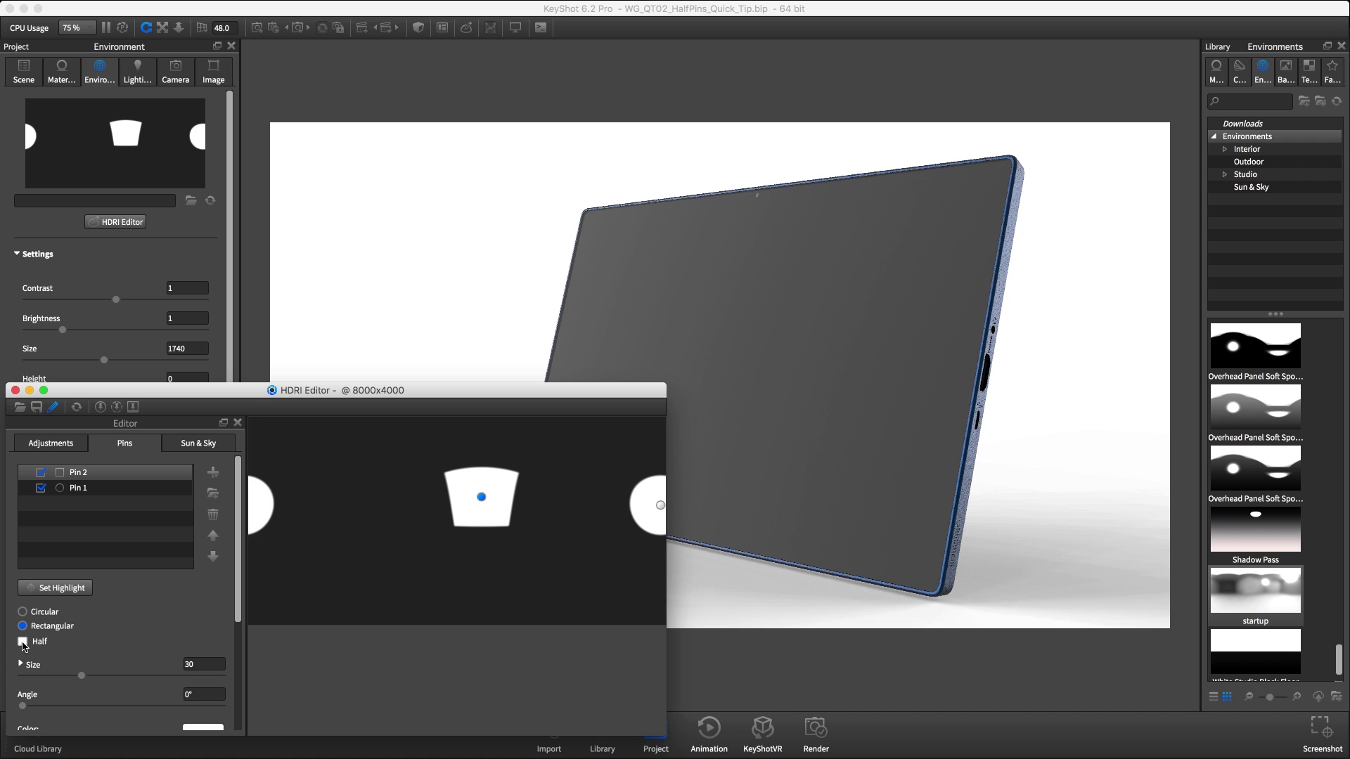
{"action": "left_click", "coordinate": [23, 641]}
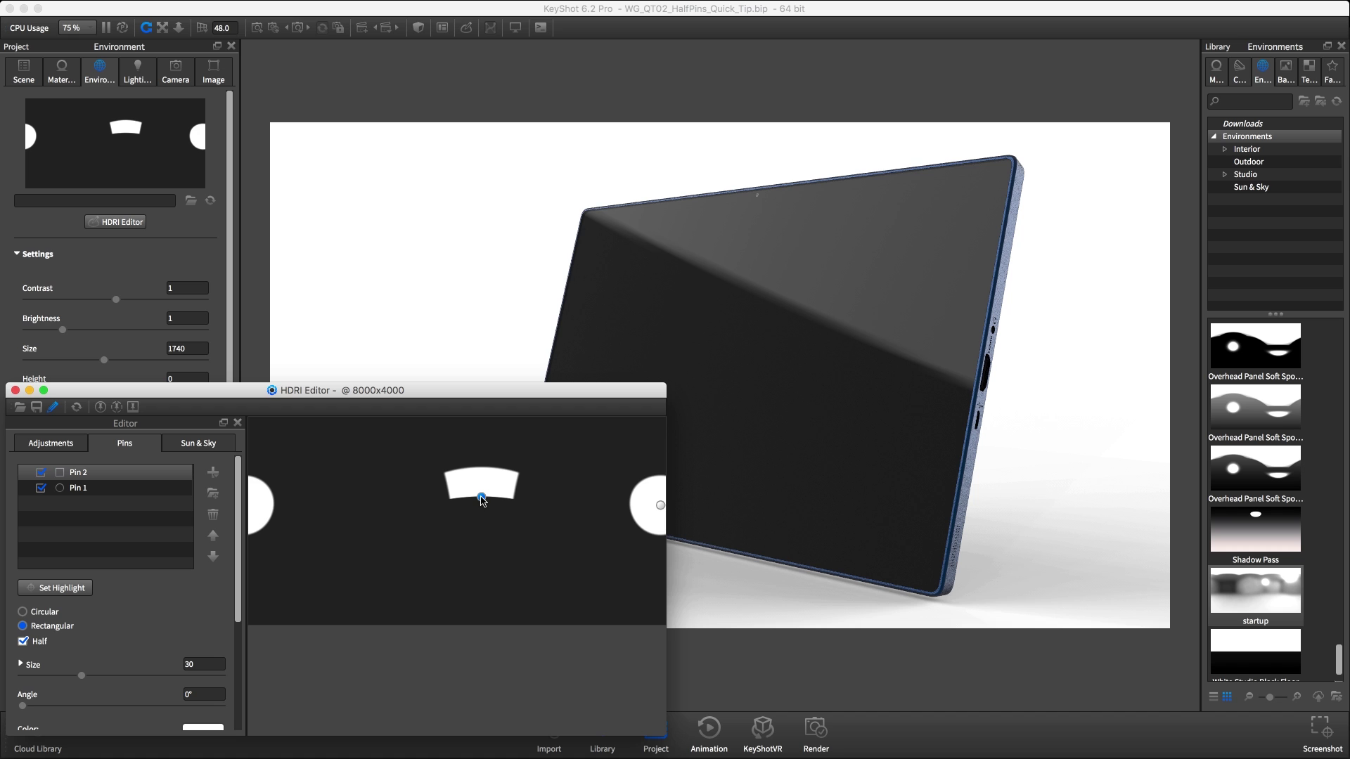
{"action": "left_click_drag", "start_coordinate": [482, 503], "coordinate": [482, 511]}
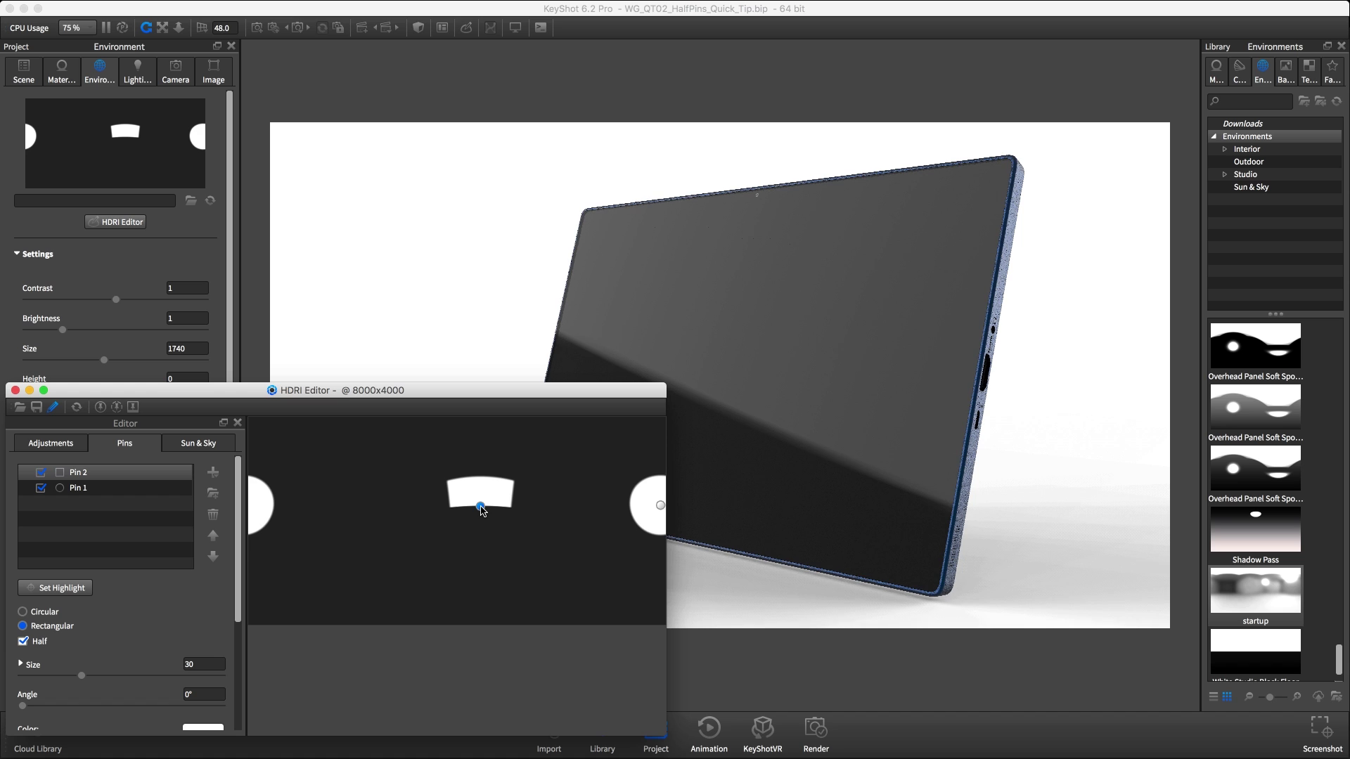
{"action": "left_click_drag", "start_coordinate": [241, 535], "coordinate": [251, 652]}
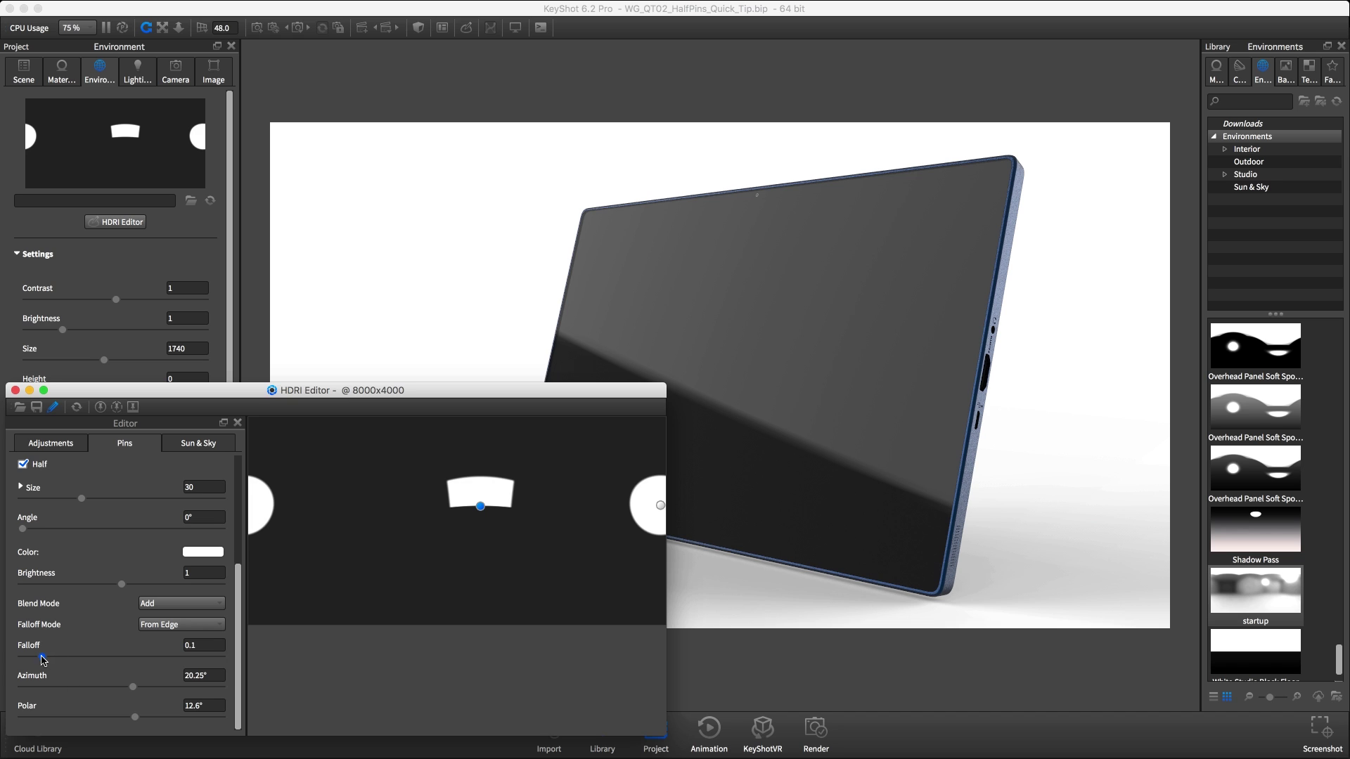
Step: Raise the half-rectangle pin's Falloff to about 0.933 to soften its edge
{"action": "left_click_drag", "start_coordinate": [43, 657], "coordinate": [204, 661]}
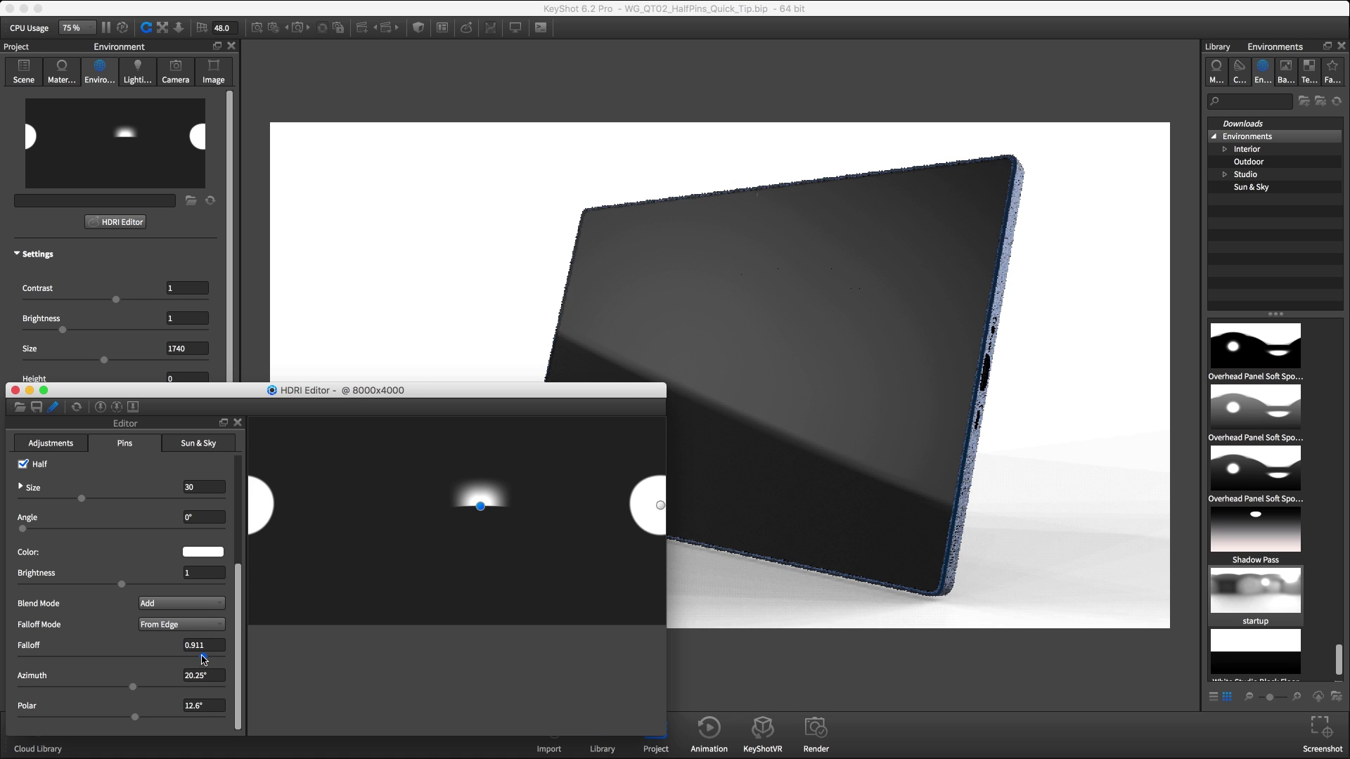
{"action": "left_click_drag", "start_coordinate": [203, 661], "coordinate": [208, 664]}
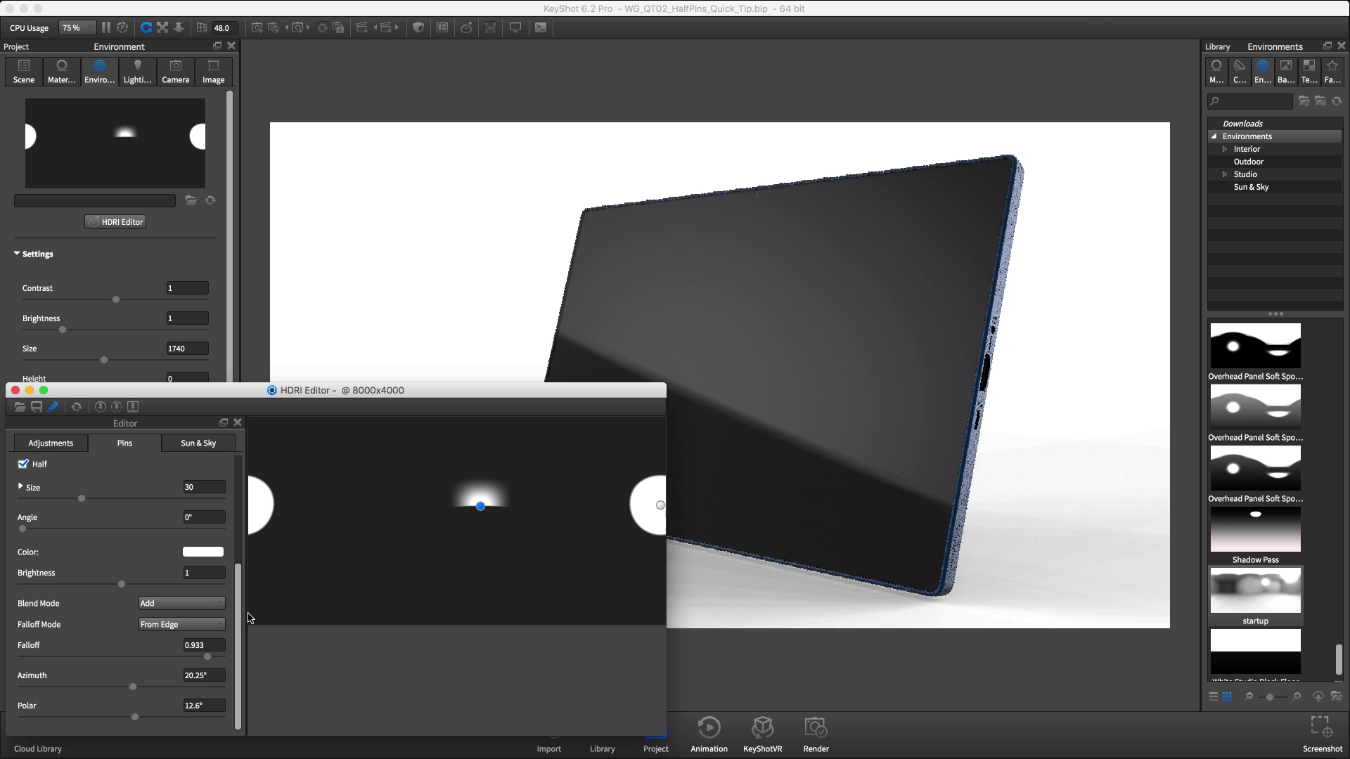
{"action": "scroll", "coordinate": [239, 606], "scroll_direction": "up", "scroll_amount": 2}
{"action": "scroll", "coordinate": [240, 607], "scroll_direction": "up", "scroll_amount": 2}
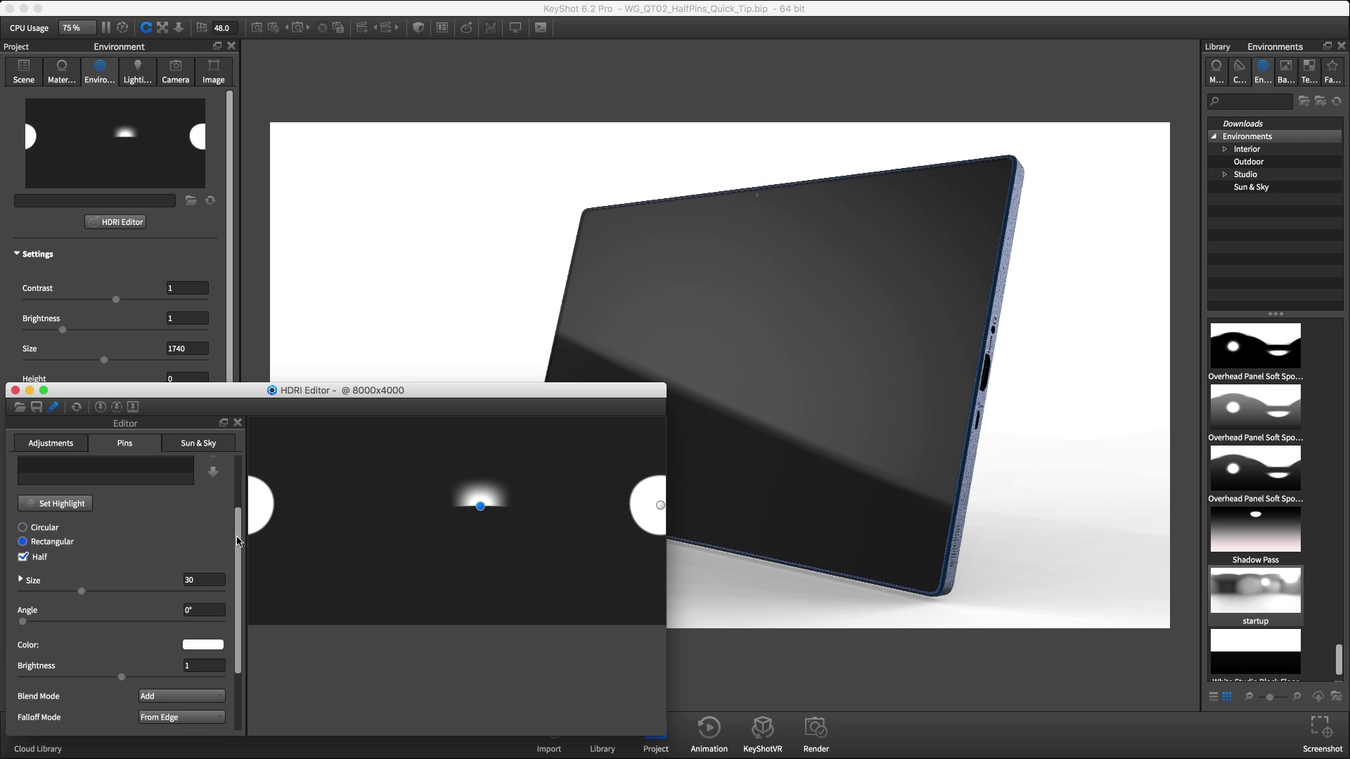
{"action": "scroll", "coordinate": [240, 606], "scroll_direction": "up", "scroll_amount": 2}
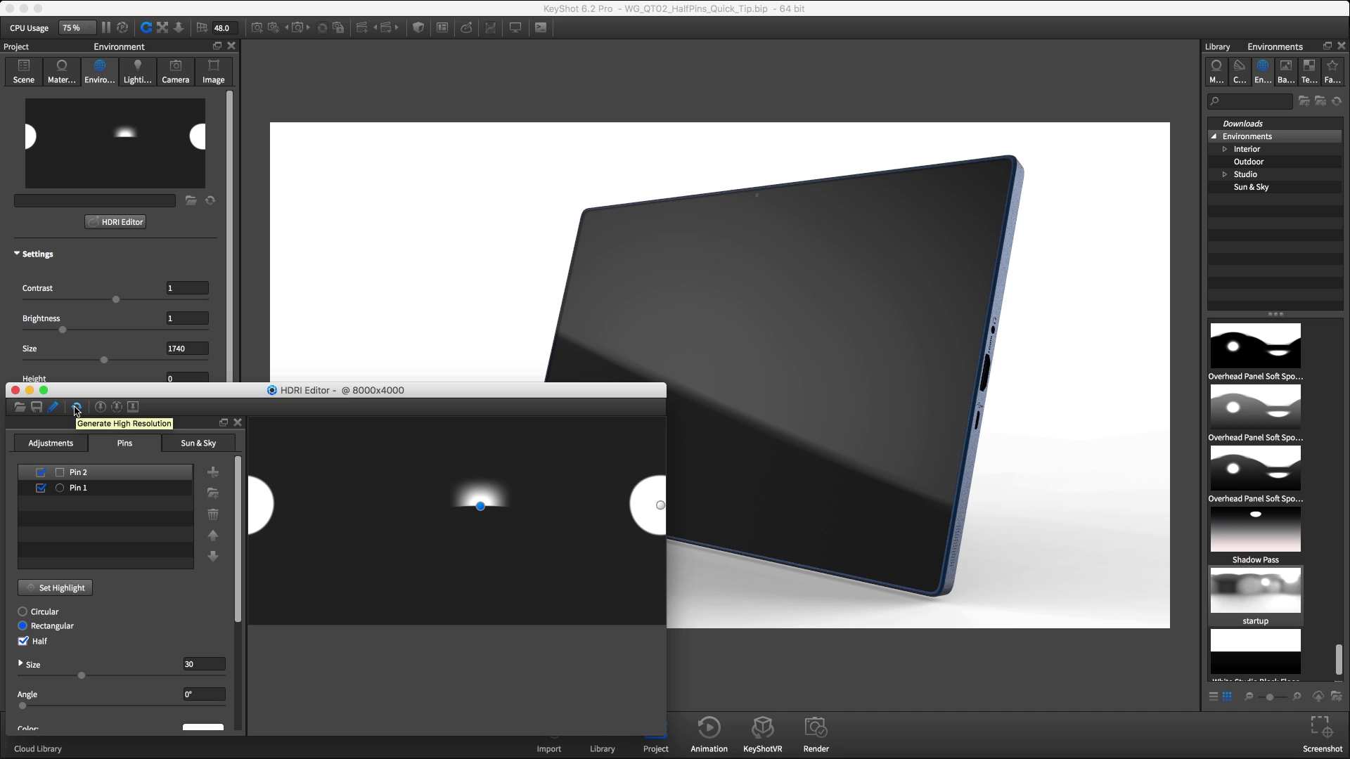
Step: Generate the high-resolution HDRI so the tablet shows a crisp diagonal screen reflection
{"action": "left_click", "coordinate": [76, 411]}
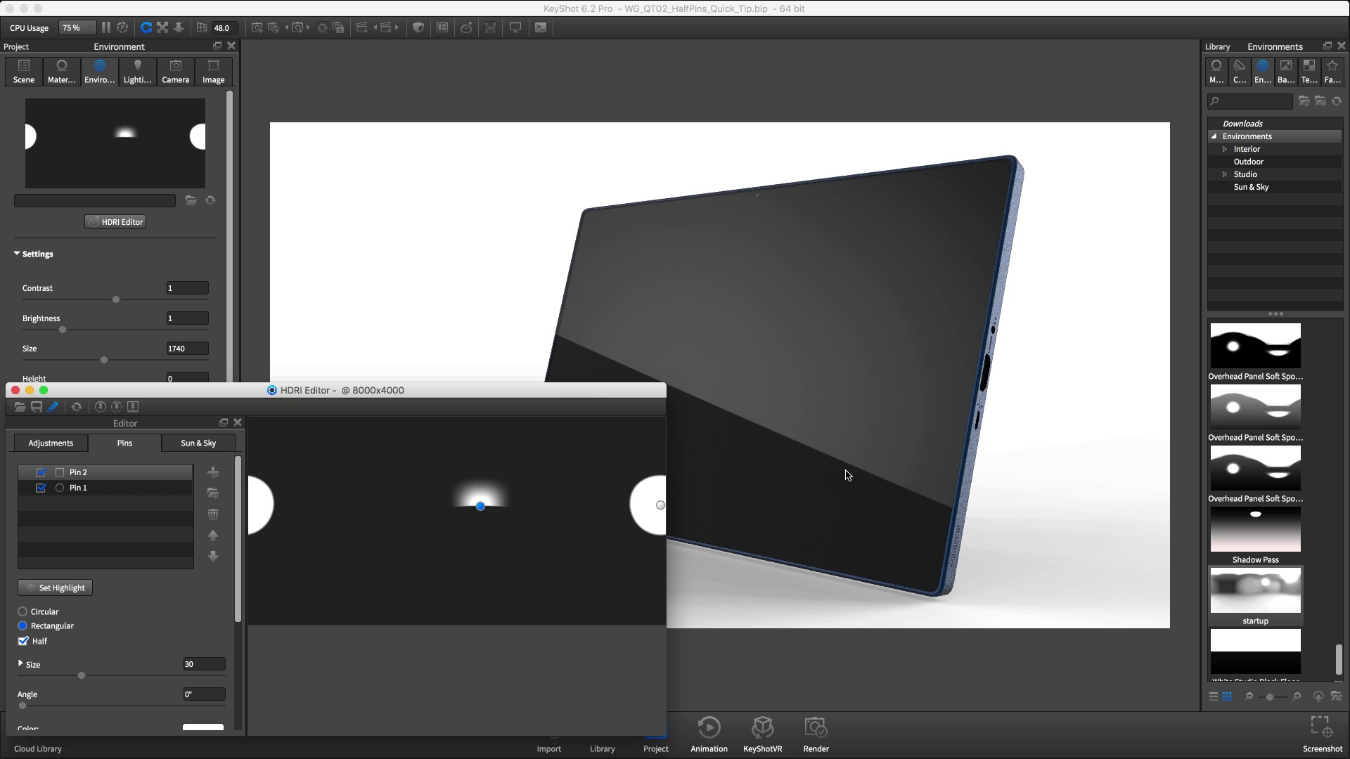
{"action": "left_click_drag", "start_coordinate": [624, 392], "coordinate": [634, 385]}
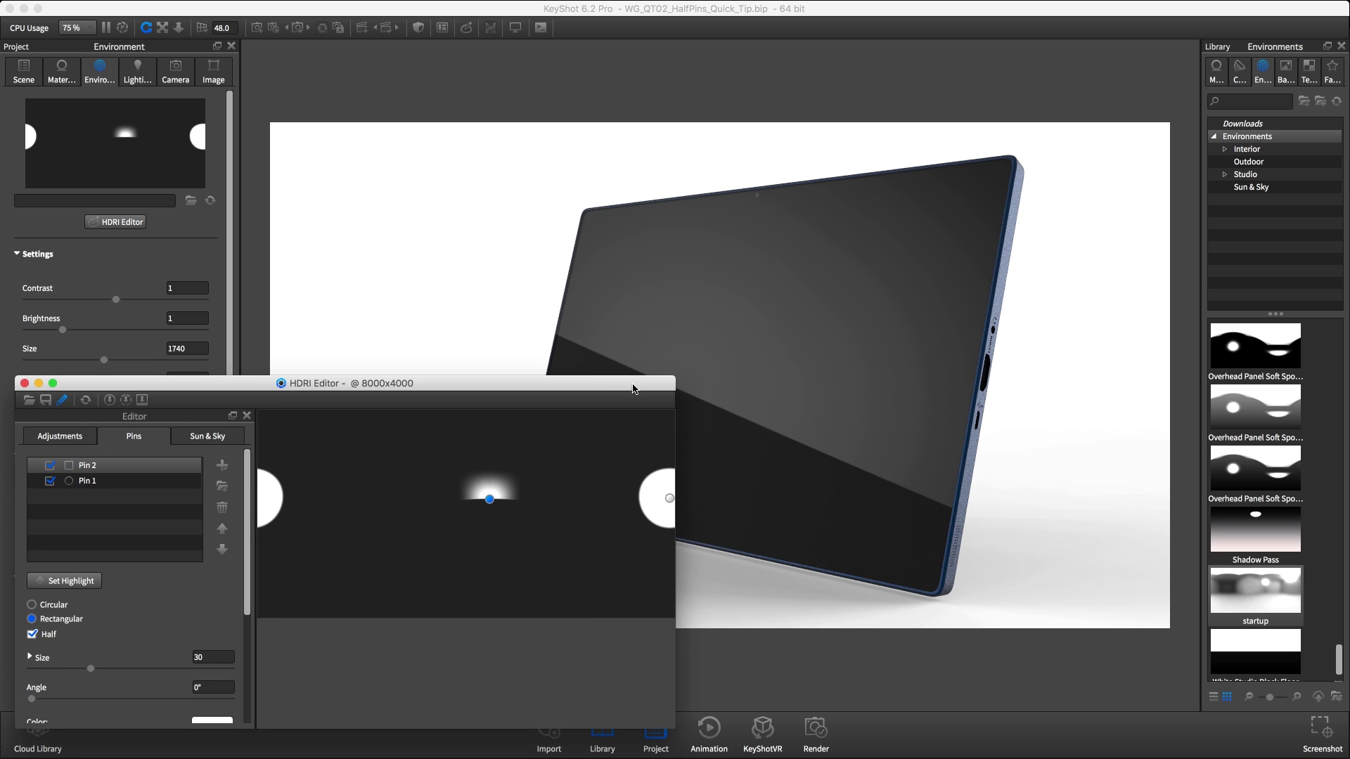
Step: Save the HDRI as HalfPin.hdz on the Desktop, replacing the existing file
{"action": "left_click", "coordinate": [49, 401]}
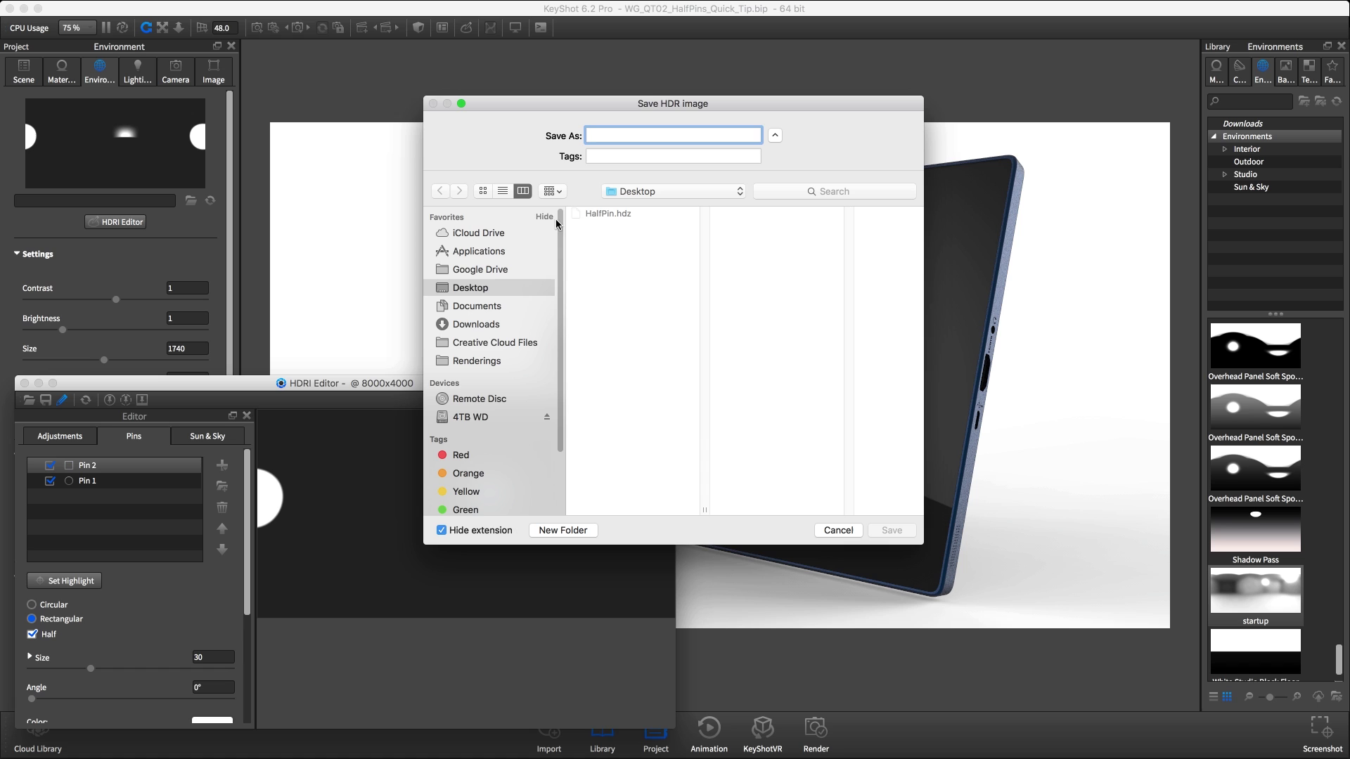
{"action": "left_click", "coordinate": [593, 218]}
{"action": "left_click", "coordinate": [894, 534]}
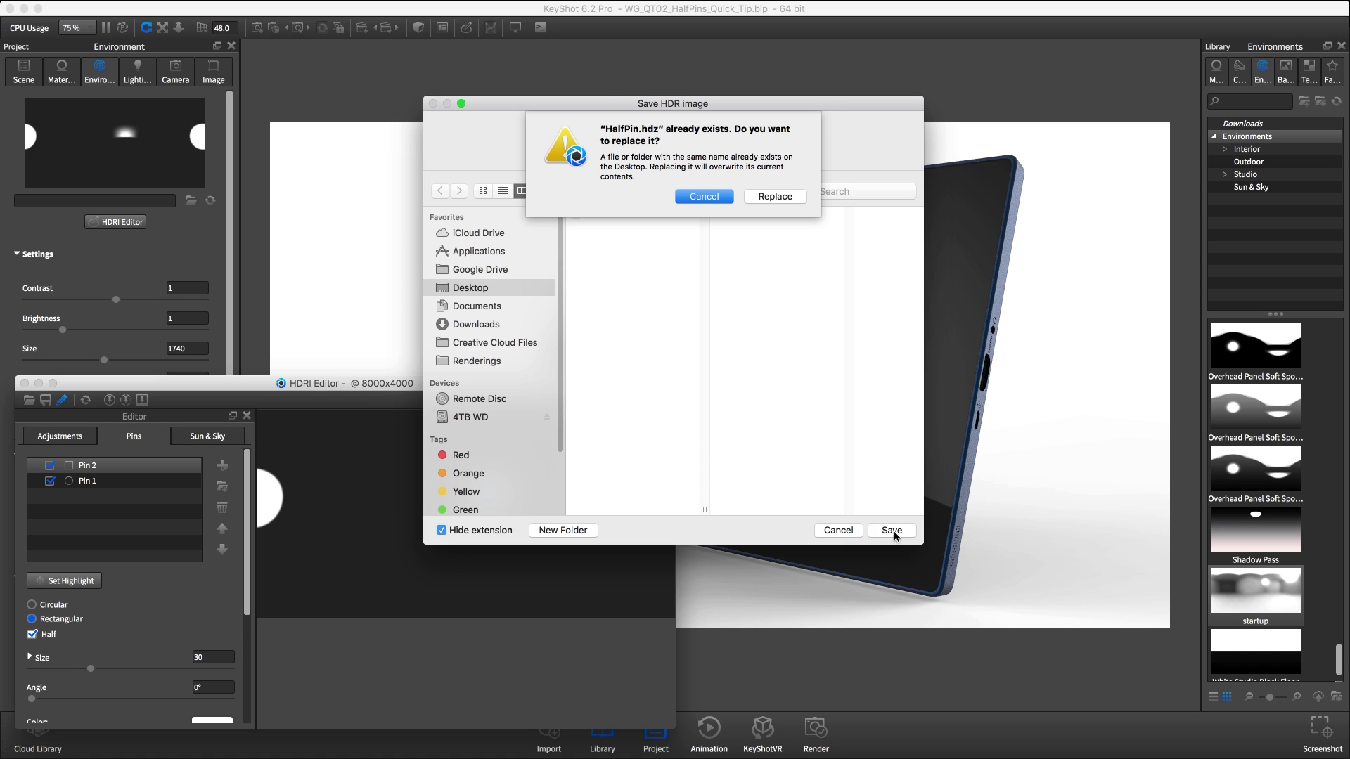
{"action": "left_click", "coordinate": [760, 197]}
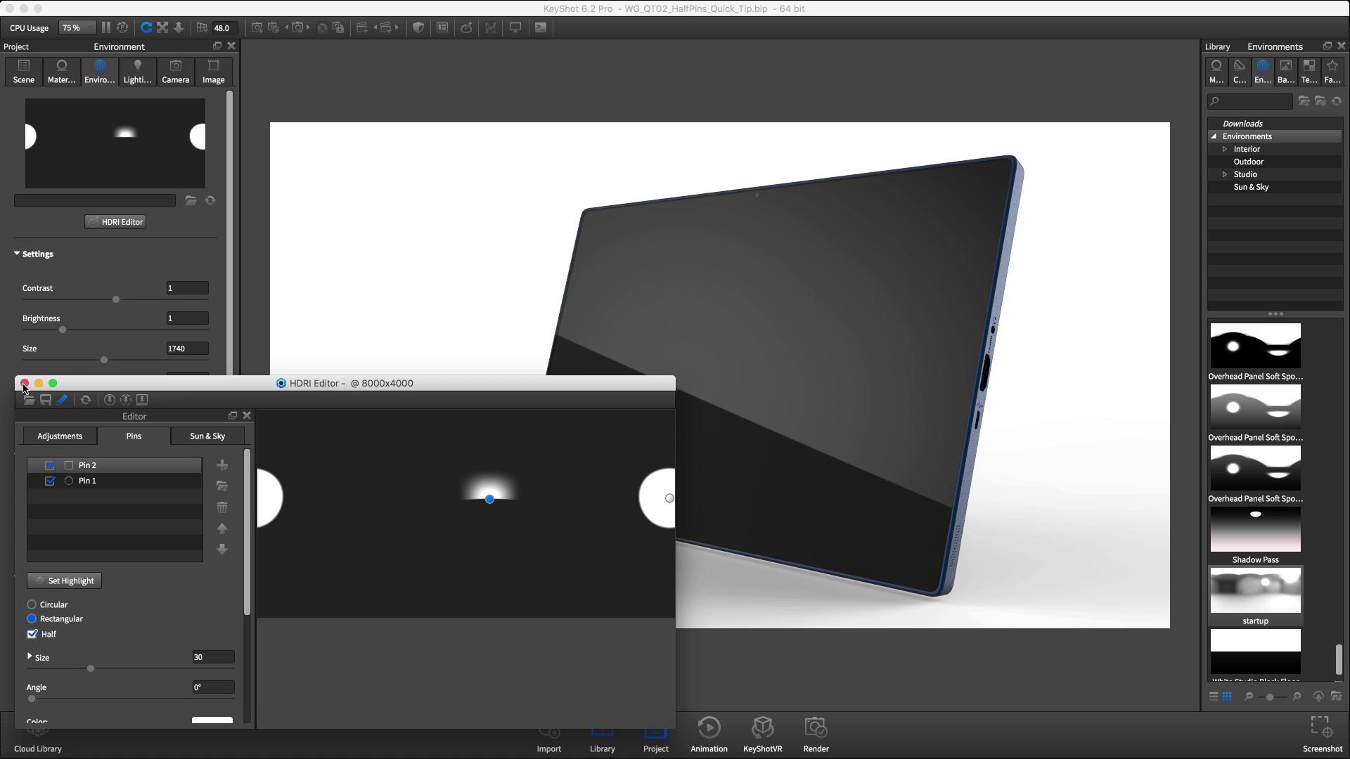
Step: Close the HDRI Editor, leaving HalfPin.hdz as the active environment
{"action": "left_click", "coordinate": [24, 385]}
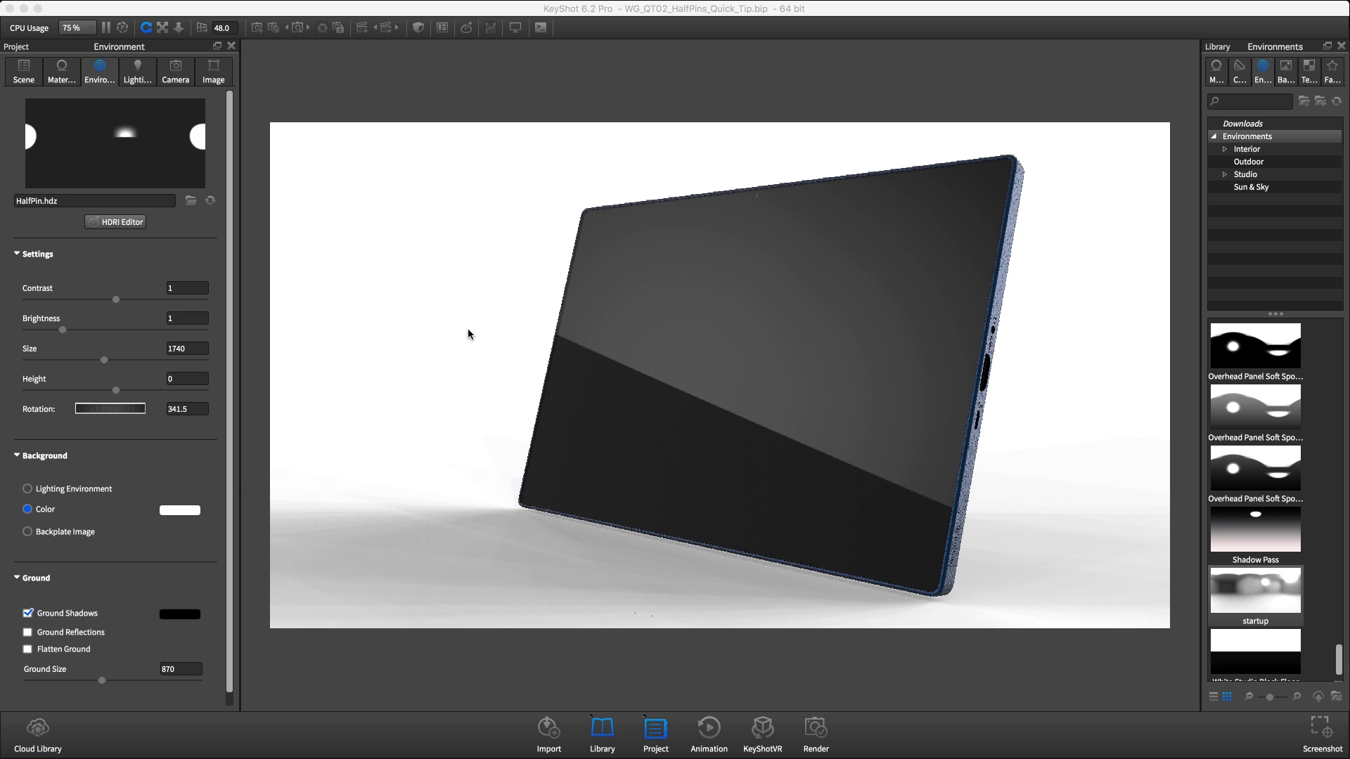